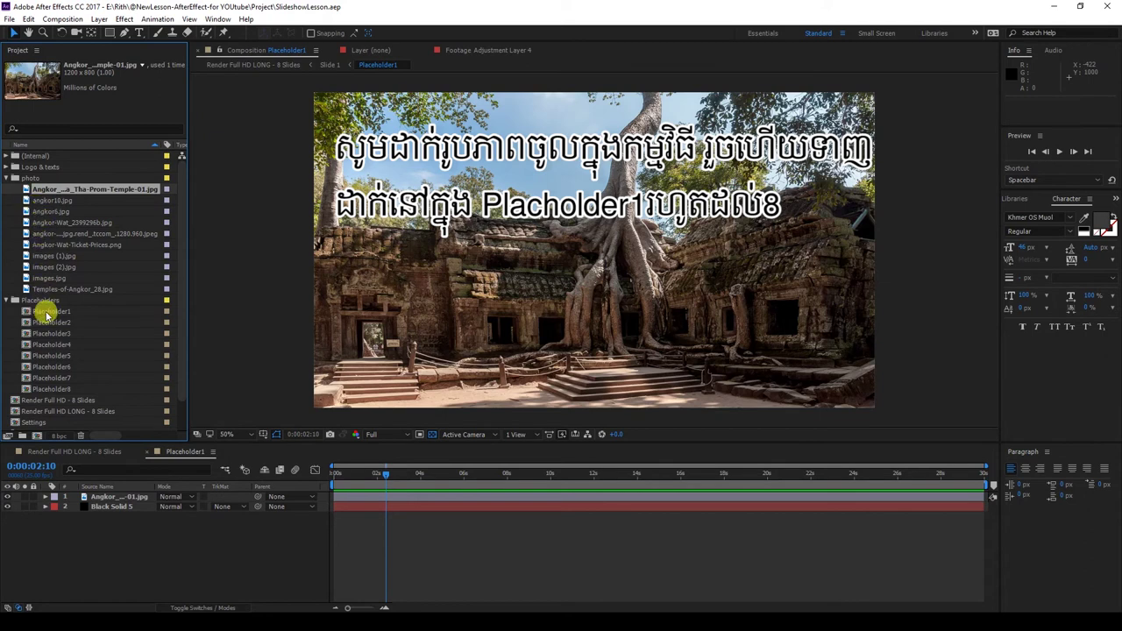
Open the Placeholder2, Placeholder3 and Placeholder4 compositions in turn and preview the photo inside each one.
{"action": "left_click", "coordinate": [45, 311]}
{"action": "left_click", "coordinate": [30, 322]}
{"action": "double_click", "coordinate": [30, 322]}
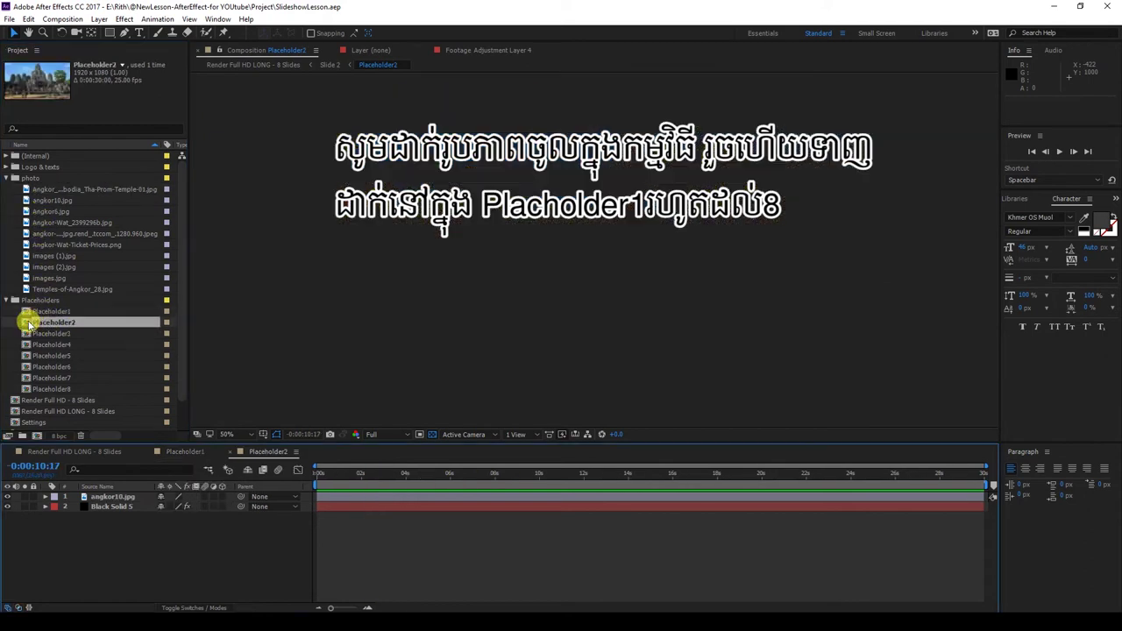
{"action": "left_click", "coordinate": [346, 478]}
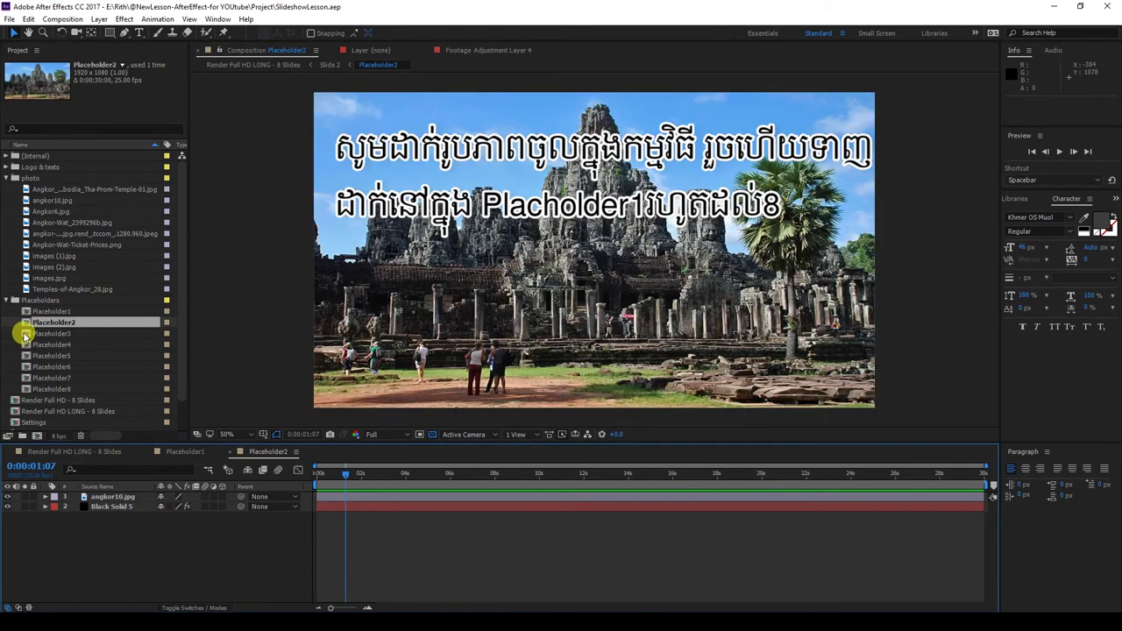
{"action": "double_click", "coordinate": [25, 334]}
{"action": "left_click", "coordinate": [333, 476]}
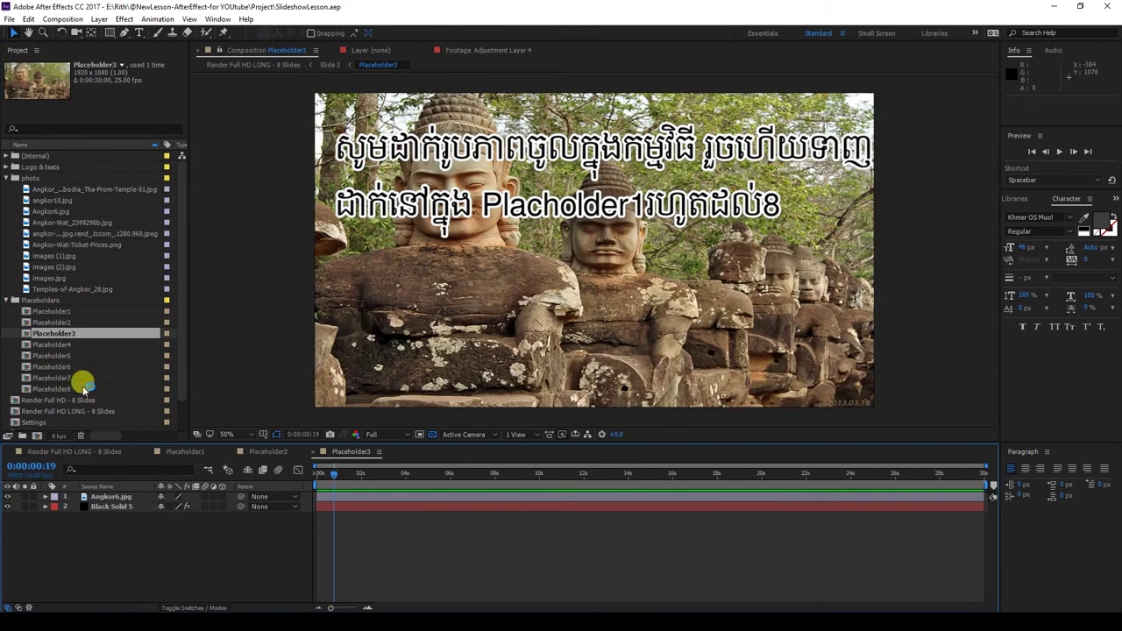
{"action": "double_click", "coordinate": [26, 344]}
{"action": "left_click", "coordinate": [346, 478]}
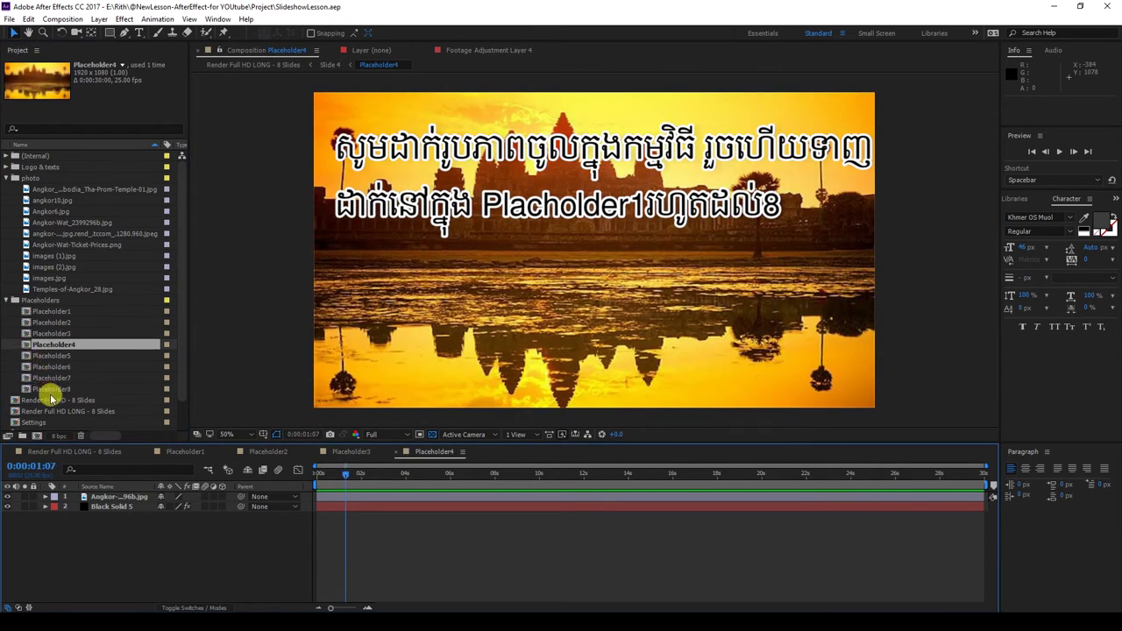
Open the Slide 1 composition from the Slides folder and preview its Khmer caption text layer at 0:00:08:18.
{"action": "left_click", "coordinate": [5, 178]}
{"action": "left_click", "coordinate": [7, 188]}
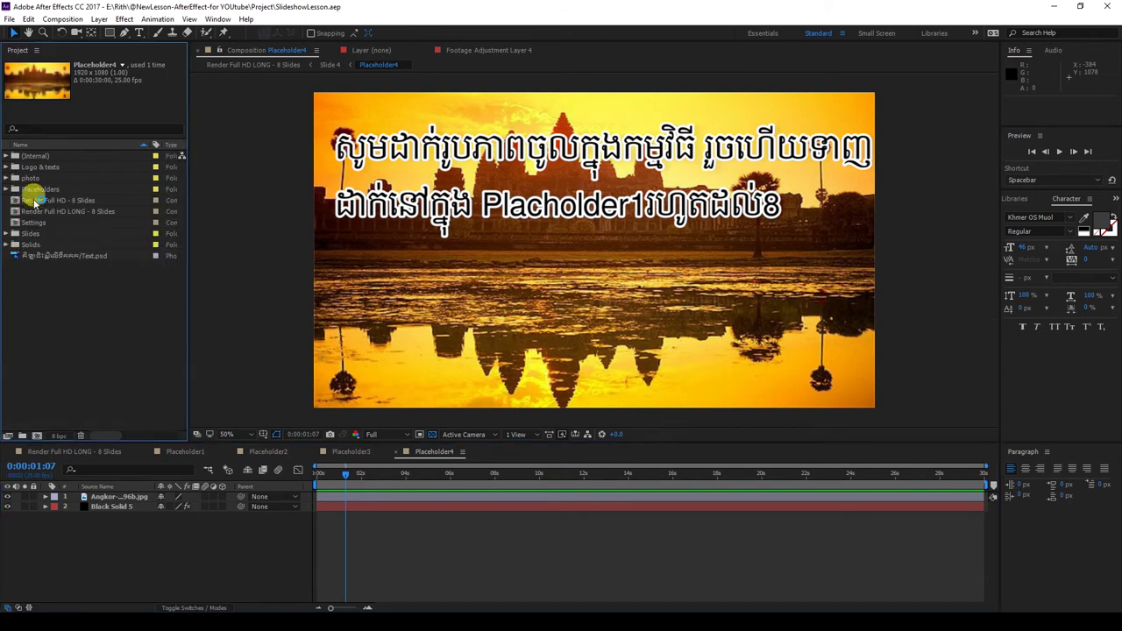
{"action": "left_click", "coordinate": [6, 233]}
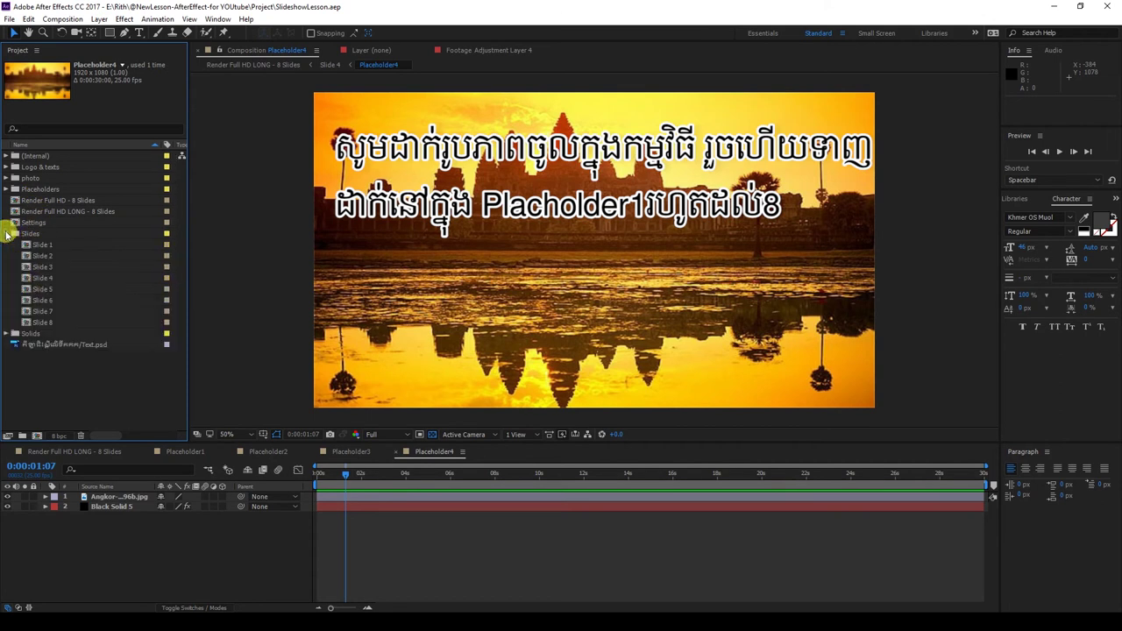
{"action": "left_click", "coordinate": [27, 246]}
{"action": "double_click", "coordinate": [28, 245]}
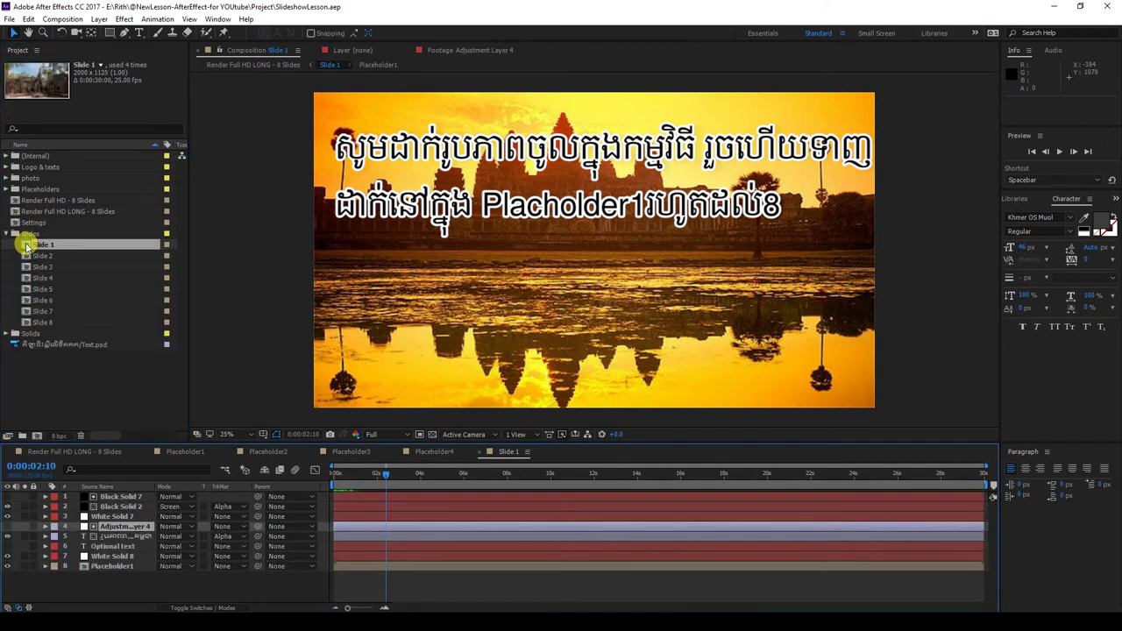
{"action": "left_click", "coordinate": [112, 535]}
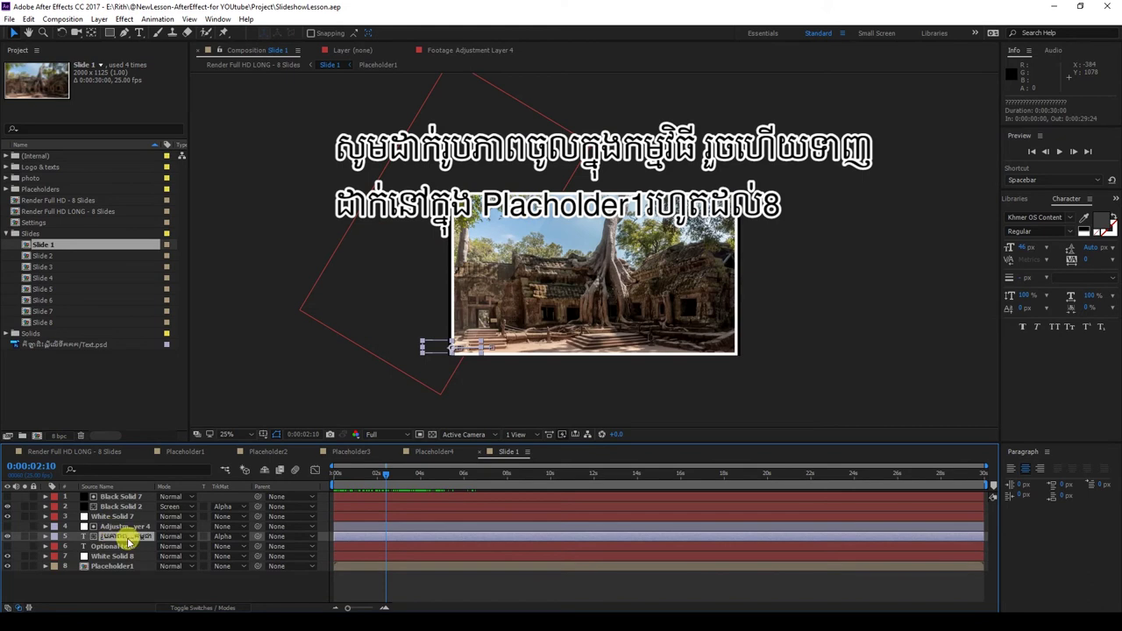
{"action": "left_click_drag", "start_coordinate": [374, 481], "coordinate": [526, 479]}
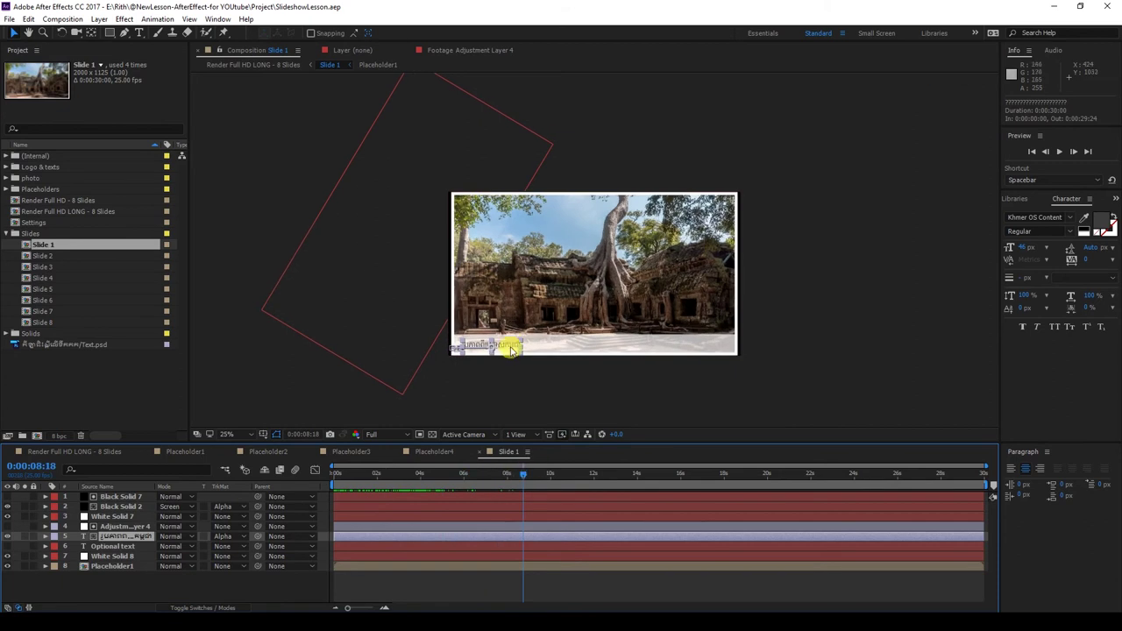
Add the Text.psd footage to the Slide 1 composition as the lowest layer, below Placeholder1.
{"action": "left_click", "coordinate": [54, 349]}
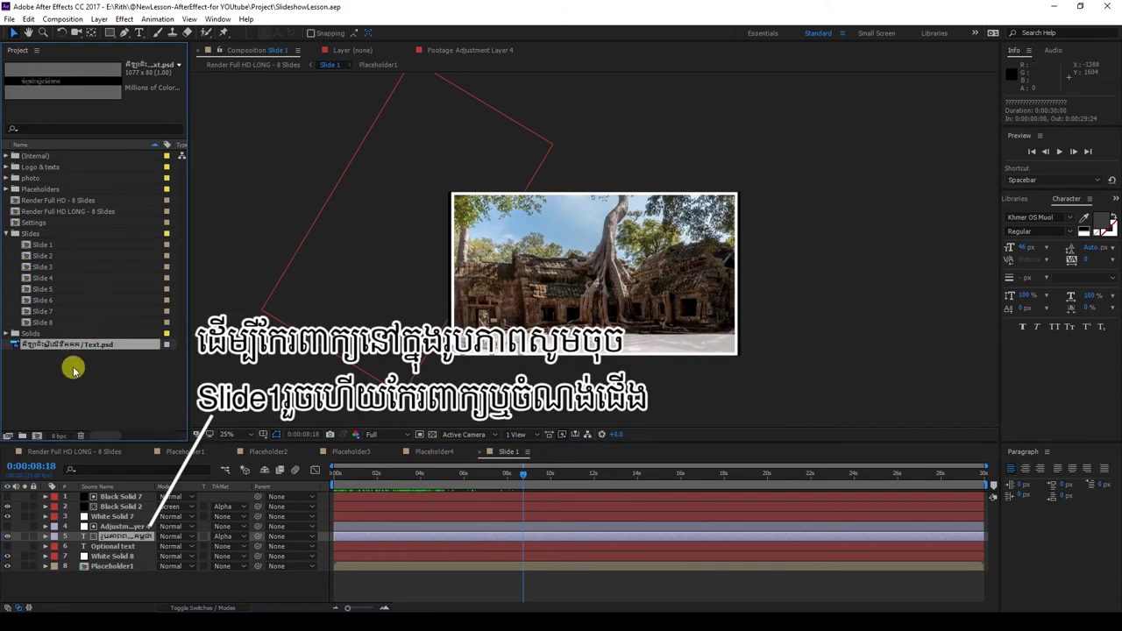
{"action": "right_click", "coordinate": [73, 367]}
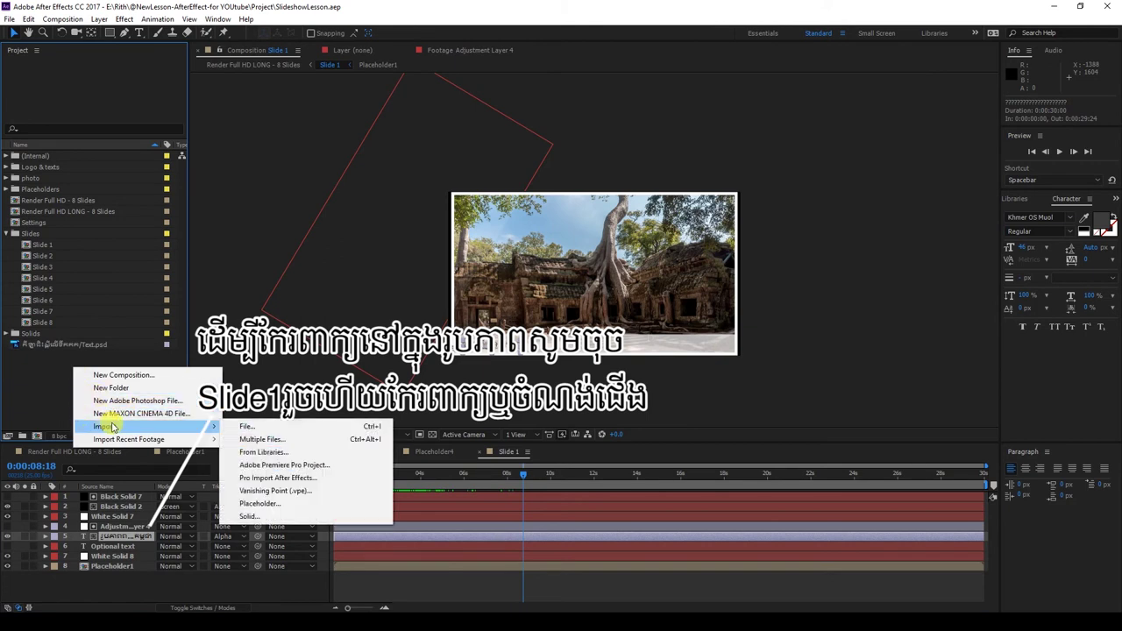
{"action": "left_click", "coordinate": [6, 357]}
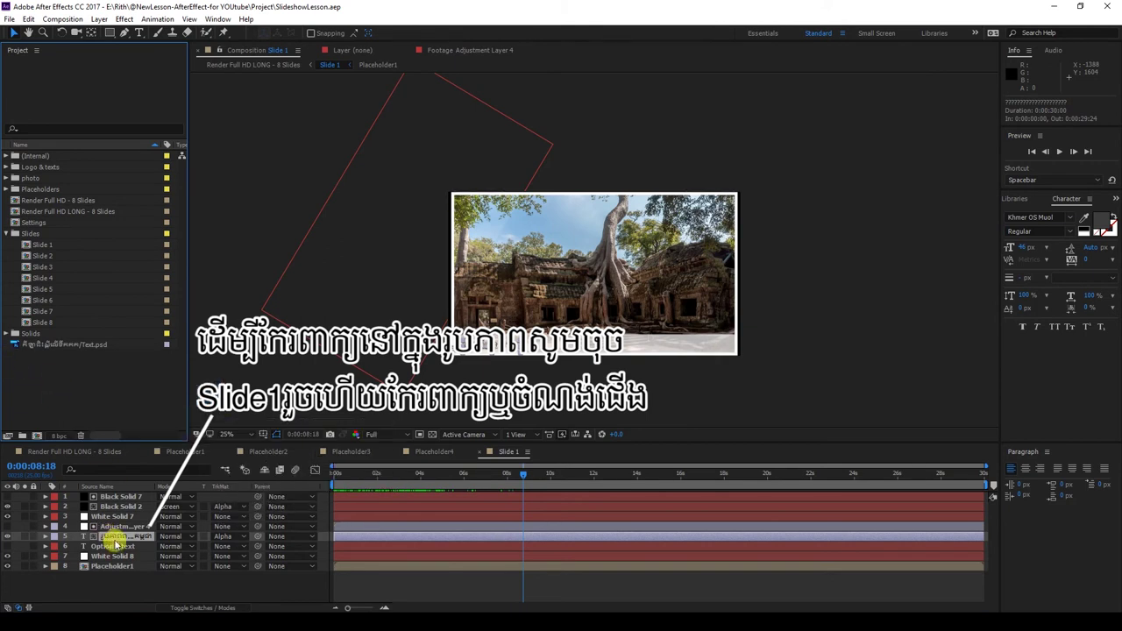
{"action": "left_click", "coordinate": [66, 345]}
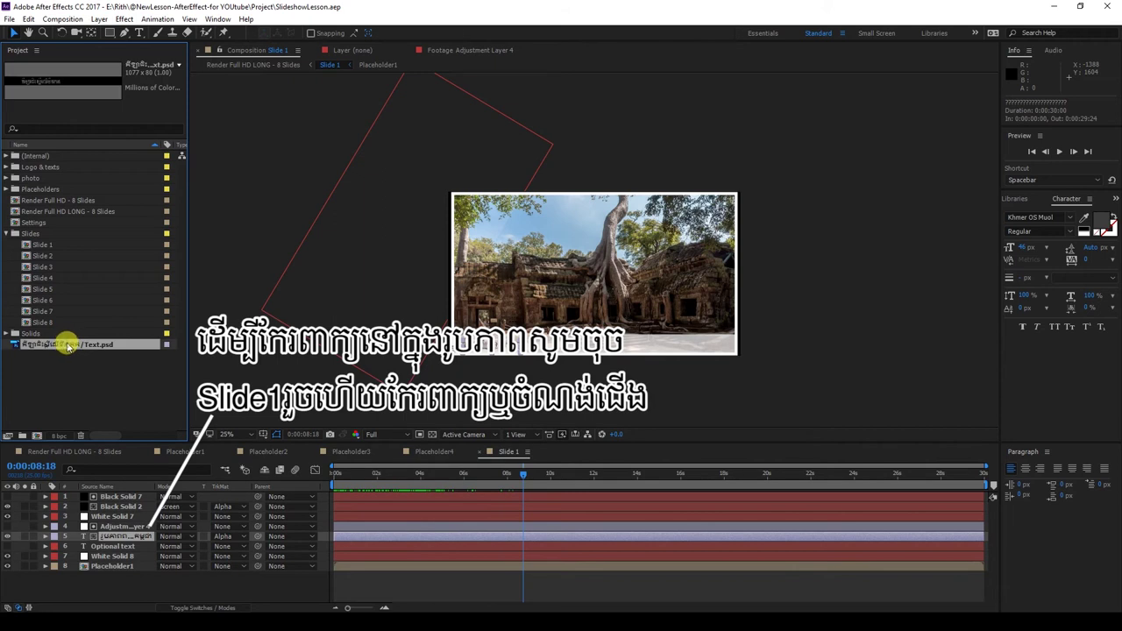
{"action": "left_click_drag", "start_coordinate": [68, 344], "coordinate": [117, 575]}
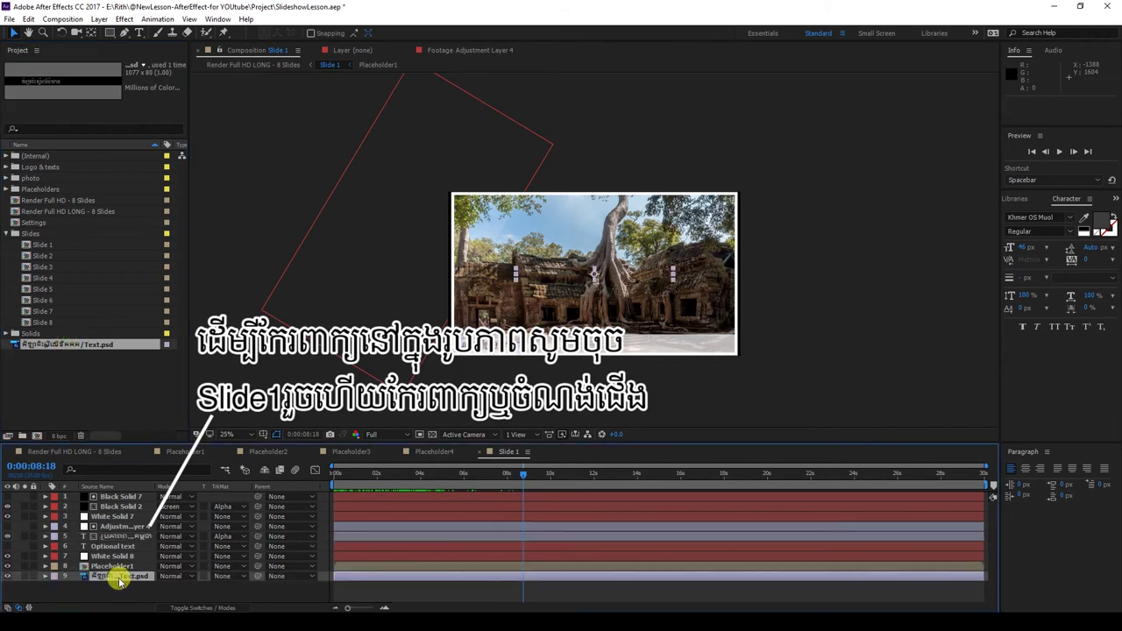
Convert the Text.psd layer to editable text, accepting substitution of the missing fonts.
{"action": "right_click", "coordinate": [119, 577]}
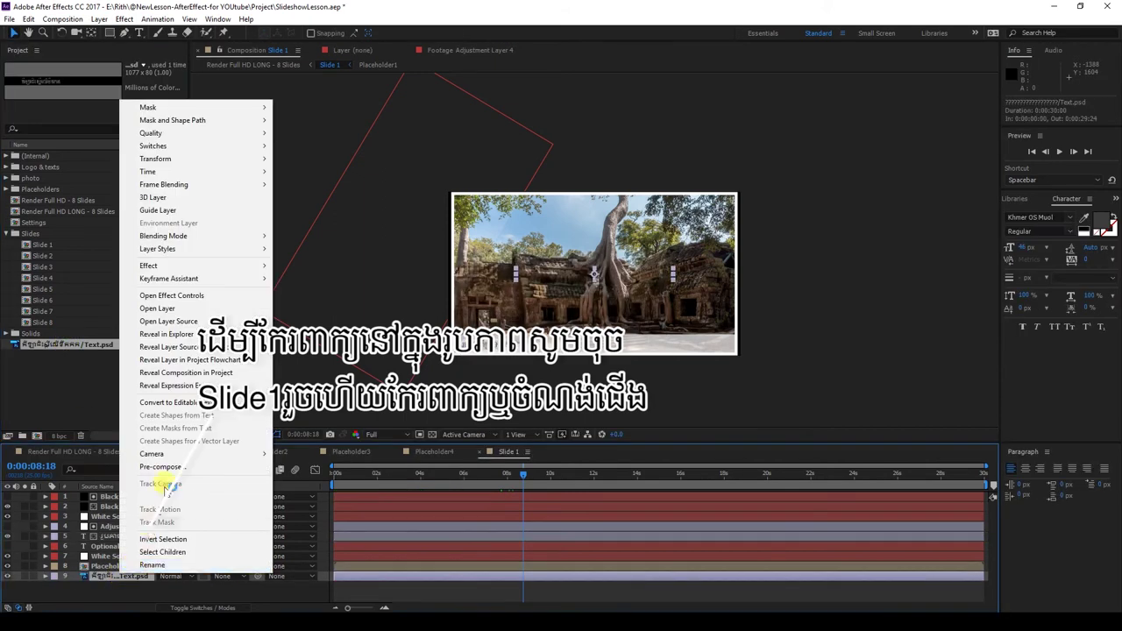
{"action": "left_click", "coordinate": [174, 403]}
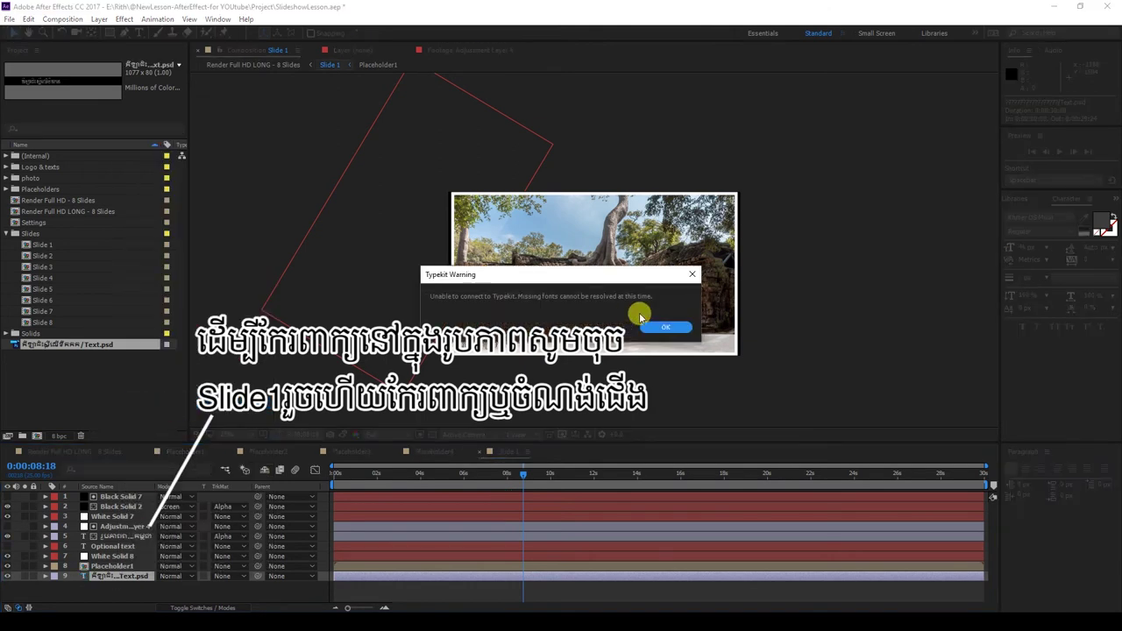
{"action": "left_click", "coordinate": [660, 330]}
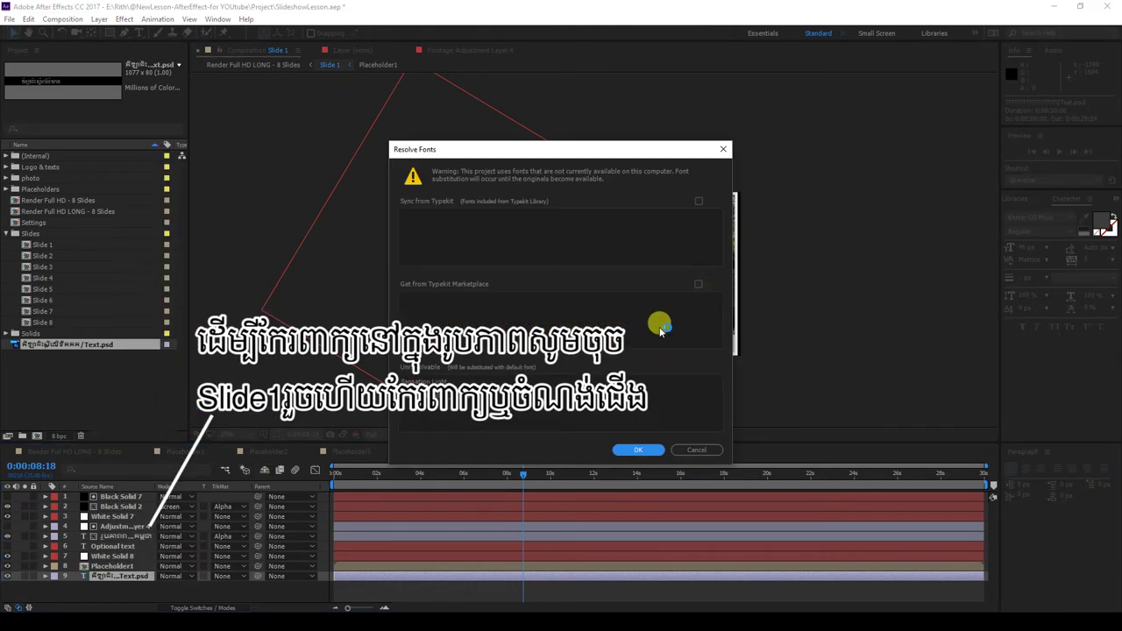
{"action": "left_click", "coordinate": [645, 451]}
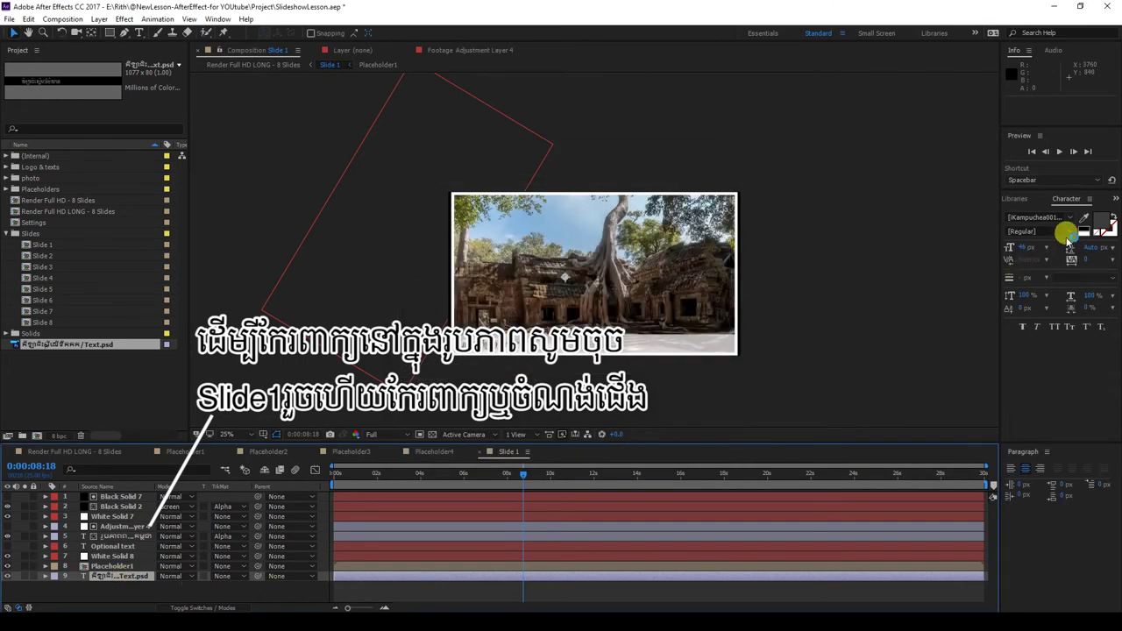
Set the converted text layer's font to Khmer OS Bokor.
{"action": "left_click", "coordinate": [1070, 220]}
{"action": "scroll", "coordinate": [1051, 295], "scroll_direction": "down", "scroll_amount": 5}
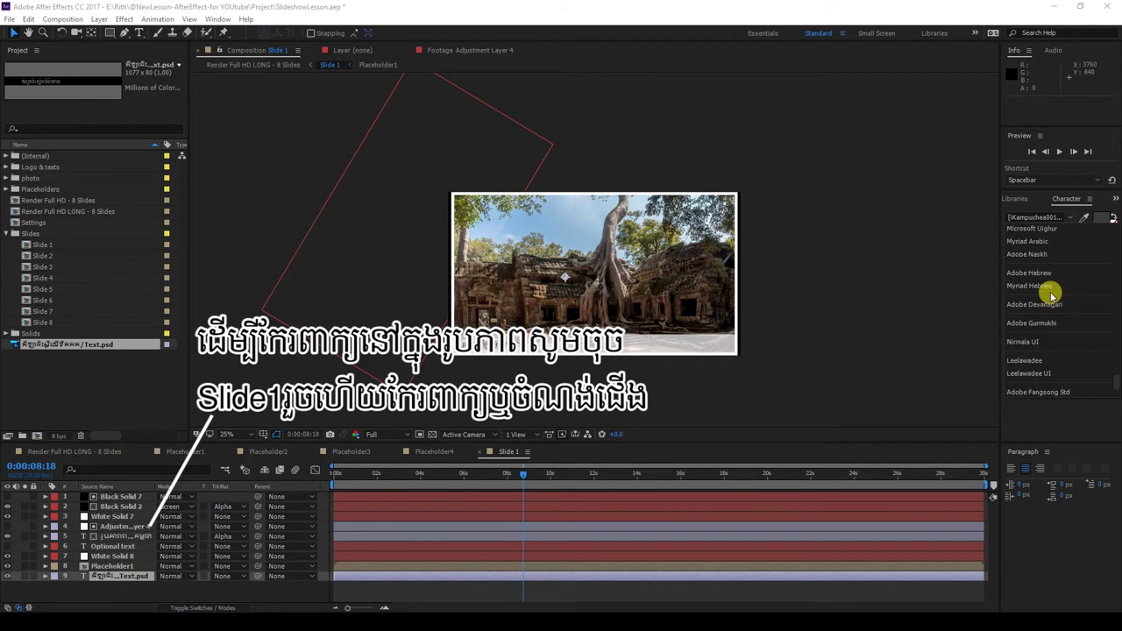
{"action": "scroll", "coordinate": [1052, 295], "scroll_direction": "down", "scroll_amount": 5}
{"action": "scroll", "coordinate": [1052, 296], "scroll_direction": "down", "scroll_amount": 2}
{"action": "scroll", "coordinate": [1051, 295], "scroll_direction": "up", "scroll_amount": 8}
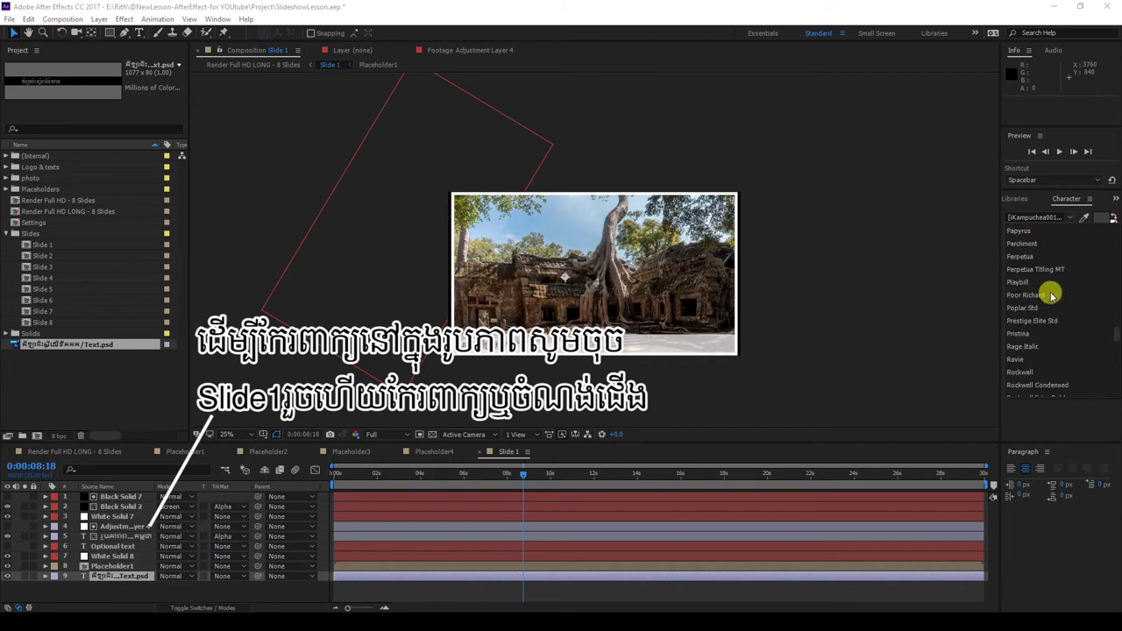
{"action": "scroll", "coordinate": [1052, 296], "scroll_direction": "up", "scroll_amount": 10}
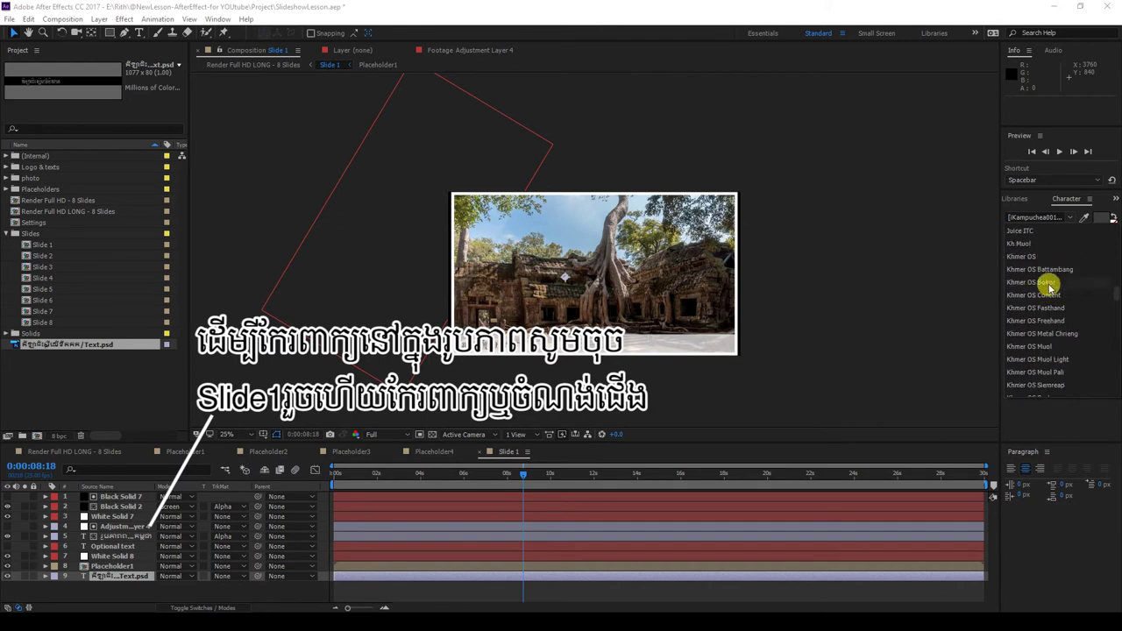
{"action": "left_click", "coordinate": [1048, 282]}
{"action": "left_click", "coordinate": [943, 295]}
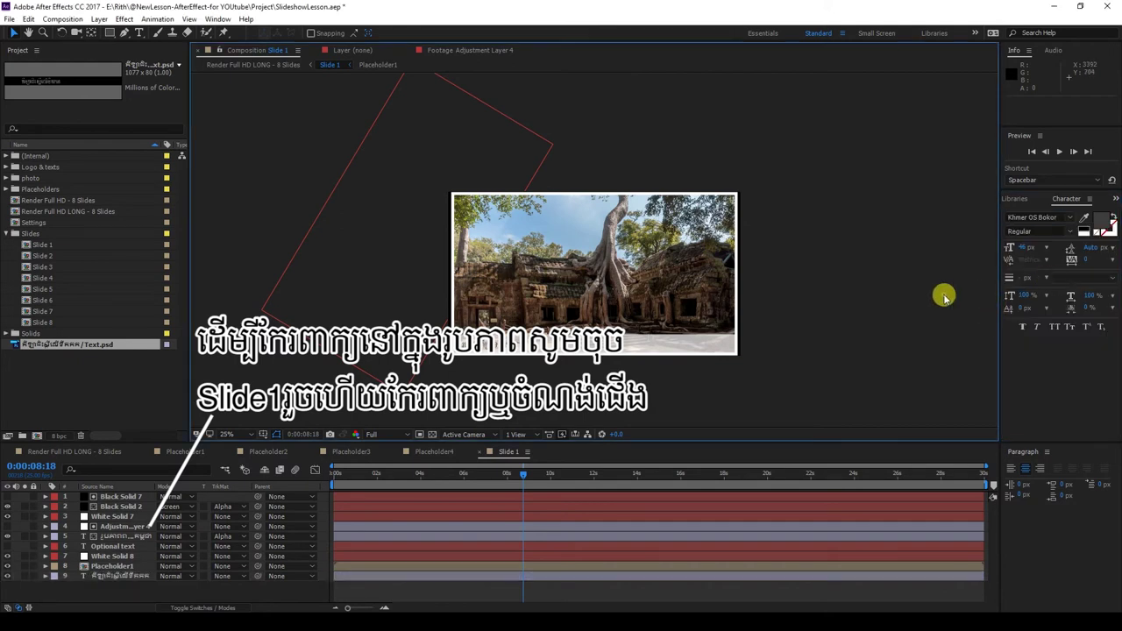
Try placing the converted text layer above Optional text and over the slide's caption strip, and delete that layer.
{"action": "left_click", "coordinate": [121, 576]}
{"action": "left_click_drag", "start_coordinate": [121, 578], "coordinate": [121, 543]}
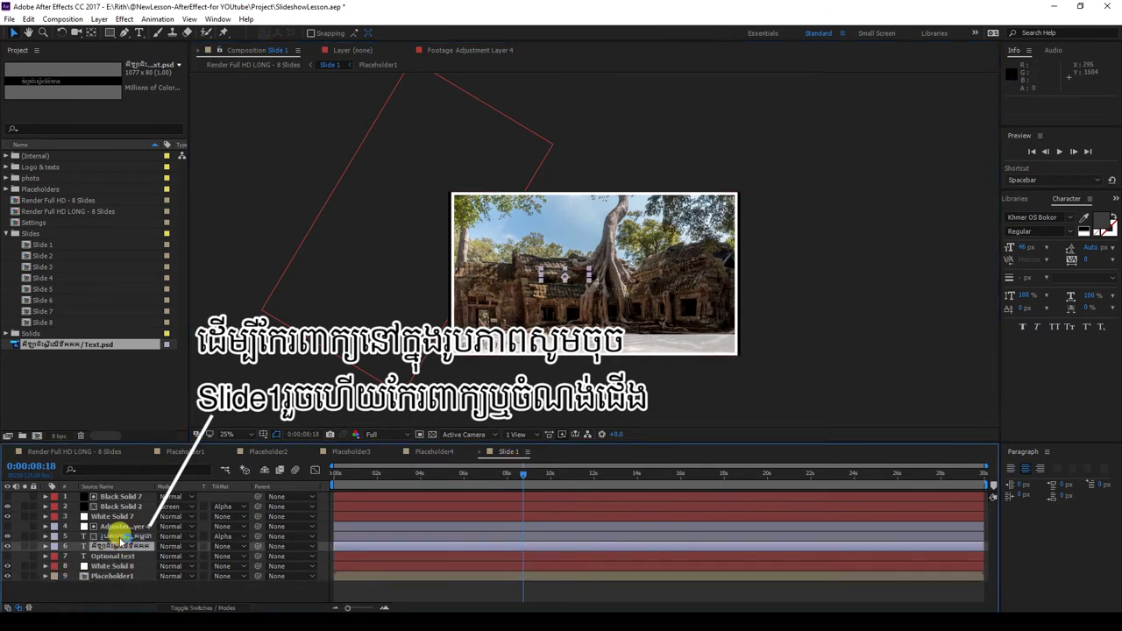
{"action": "left_click_drag", "start_coordinate": [574, 275], "coordinate": [577, 335]}
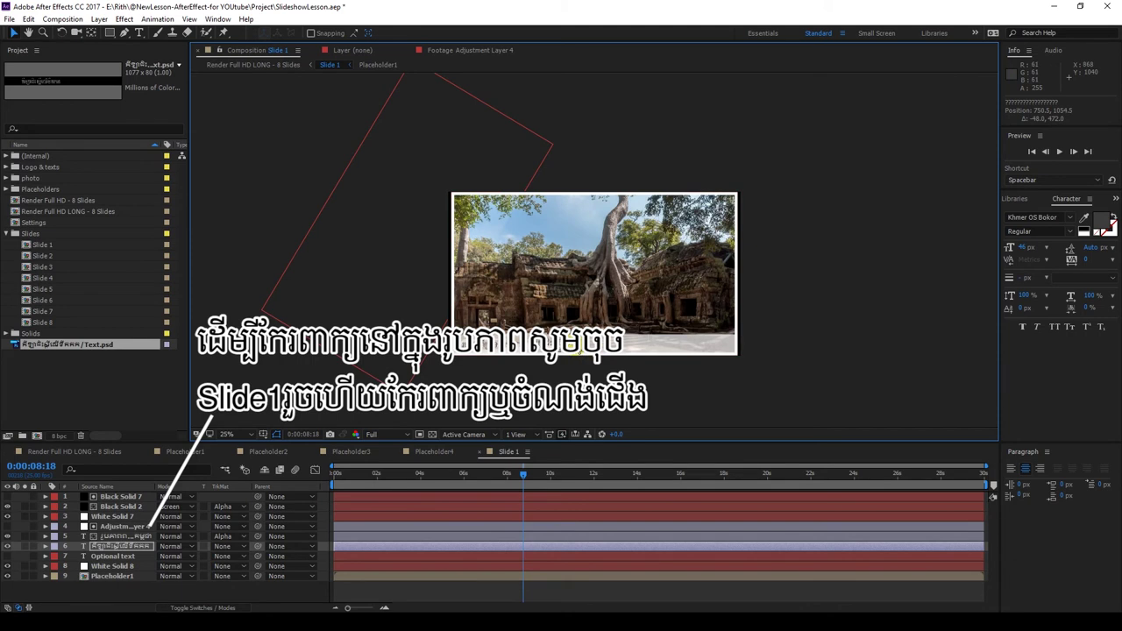
{"action": "key", "text": "Delete"}
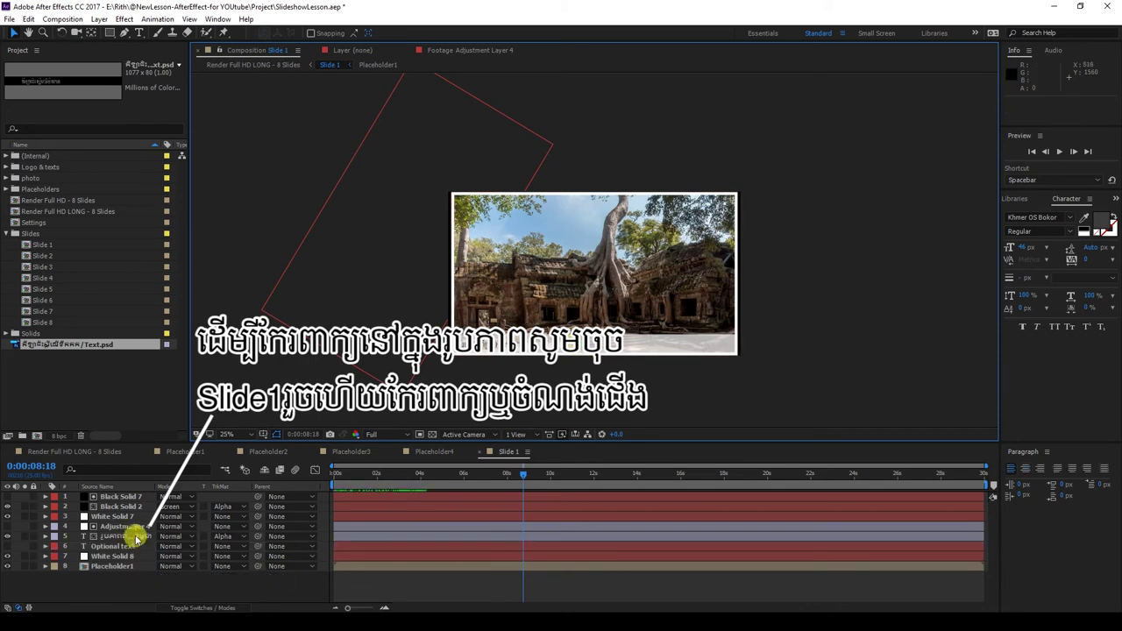
Preview the intro title in the Render Full HD LONG - 8 Slides composition at 0:00:02:20.
{"action": "left_click_drag", "start_coordinate": [528, 478], "coordinate": [505, 476]}
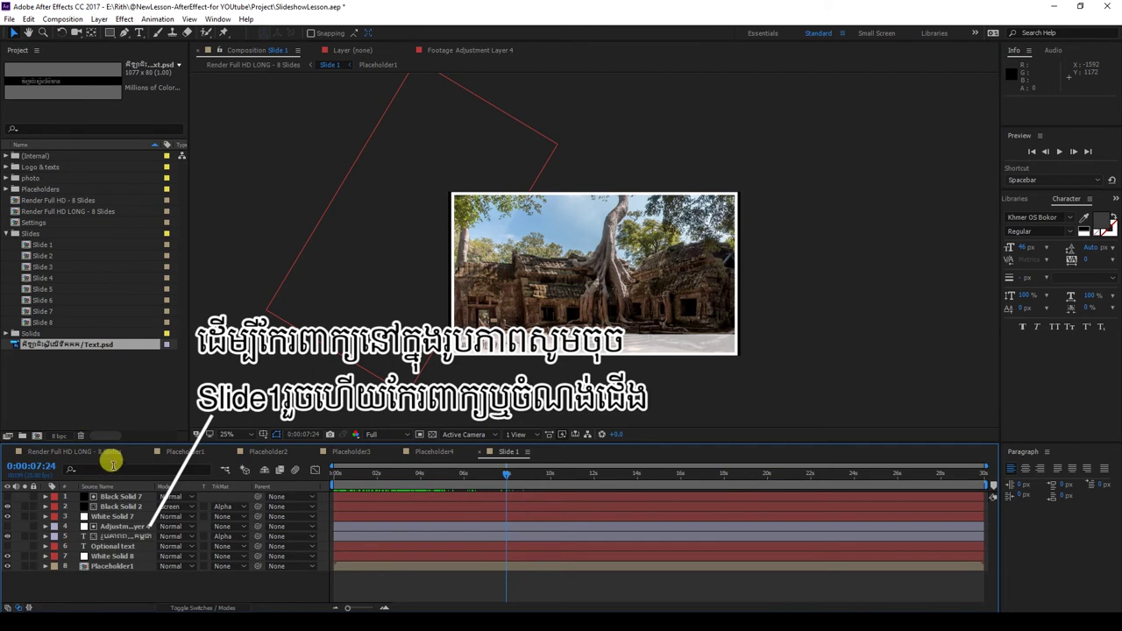
{"action": "left_click", "coordinate": [74, 452]}
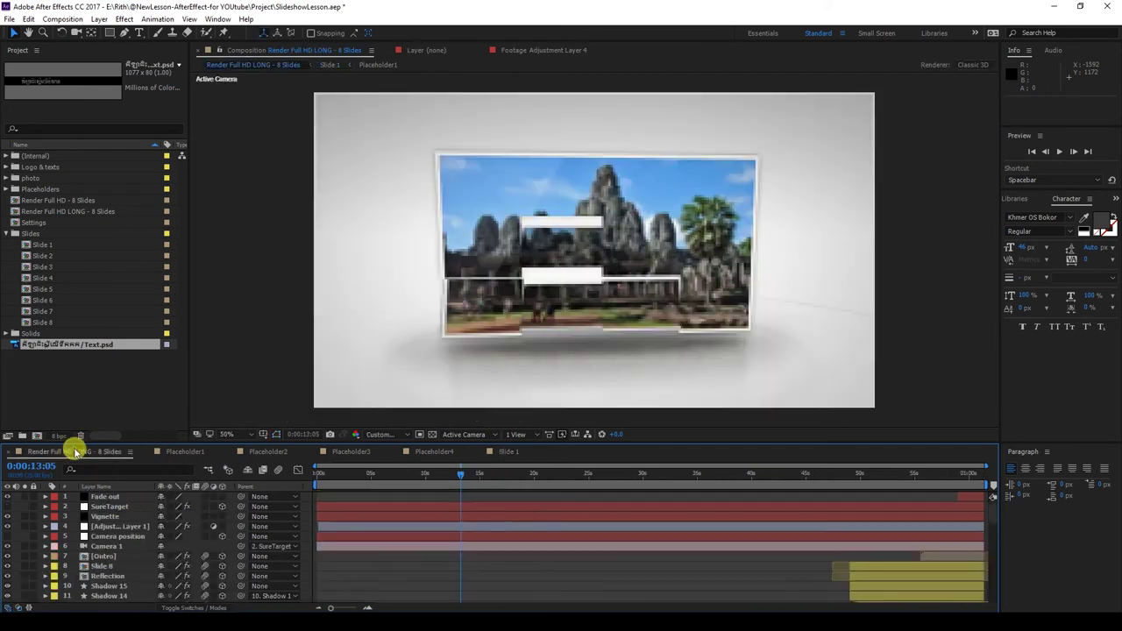
{"action": "left_click_drag", "start_coordinate": [464, 480], "coordinate": [293, 465]}
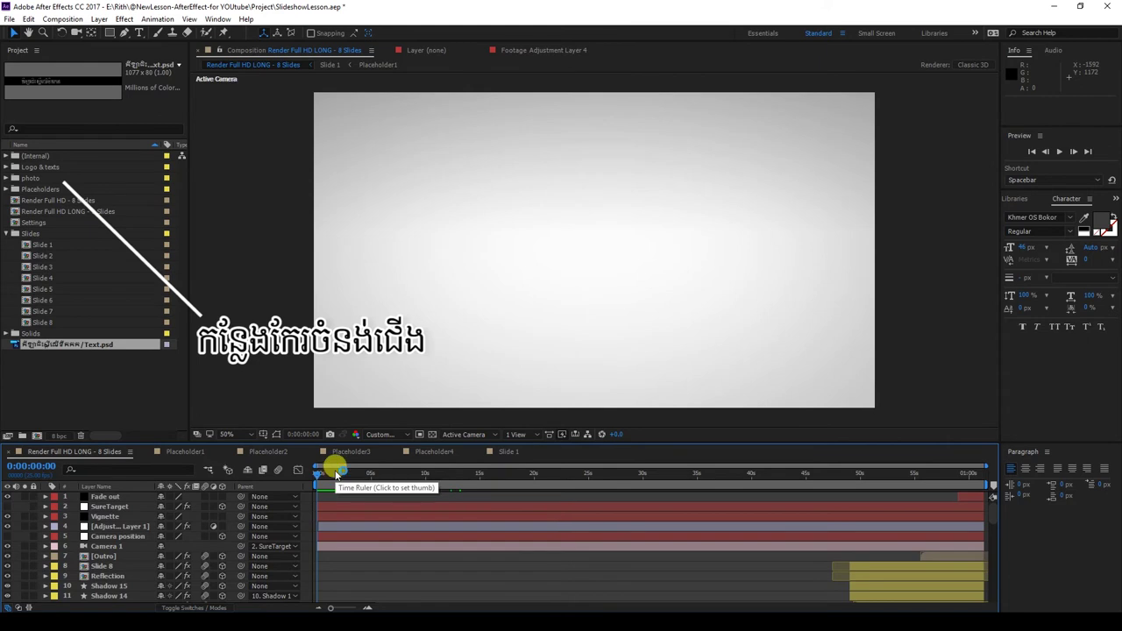
{"action": "left_click_drag", "start_coordinate": [315, 476], "coordinate": [347, 475]}
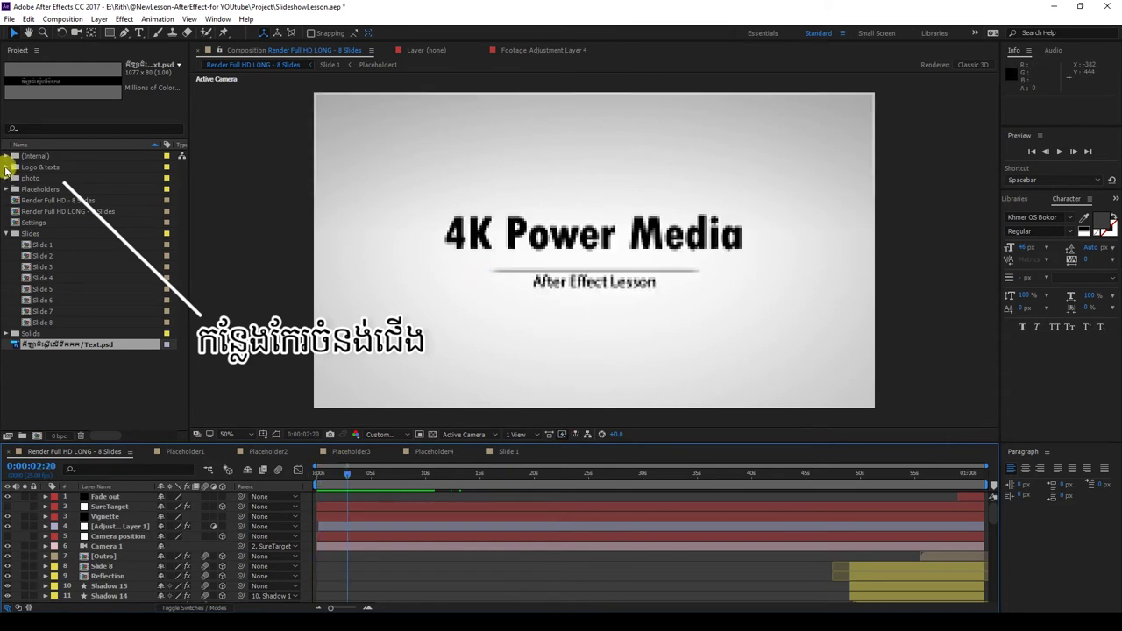
Replace the text in the LOGO_REPLACE composition nested in Intro logo with "subsribe".
{"action": "left_click", "coordinate": [5, 166]}
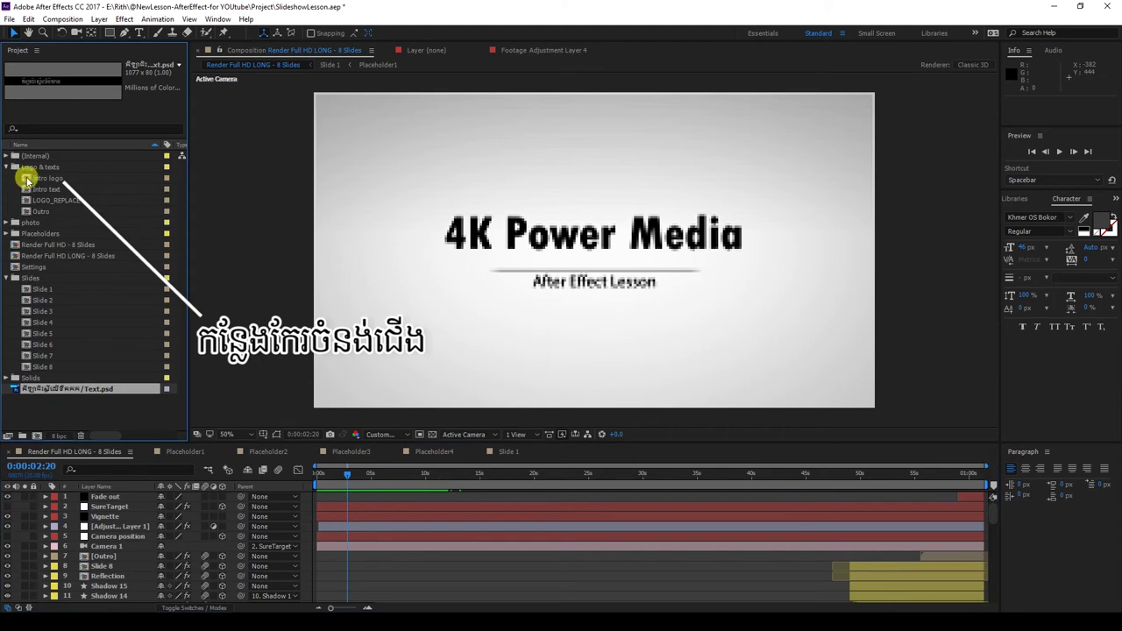
{"action": "left_click", "coordinate": [28, 179]}
{"action": "double_click", "coordinate": [28, 179]}
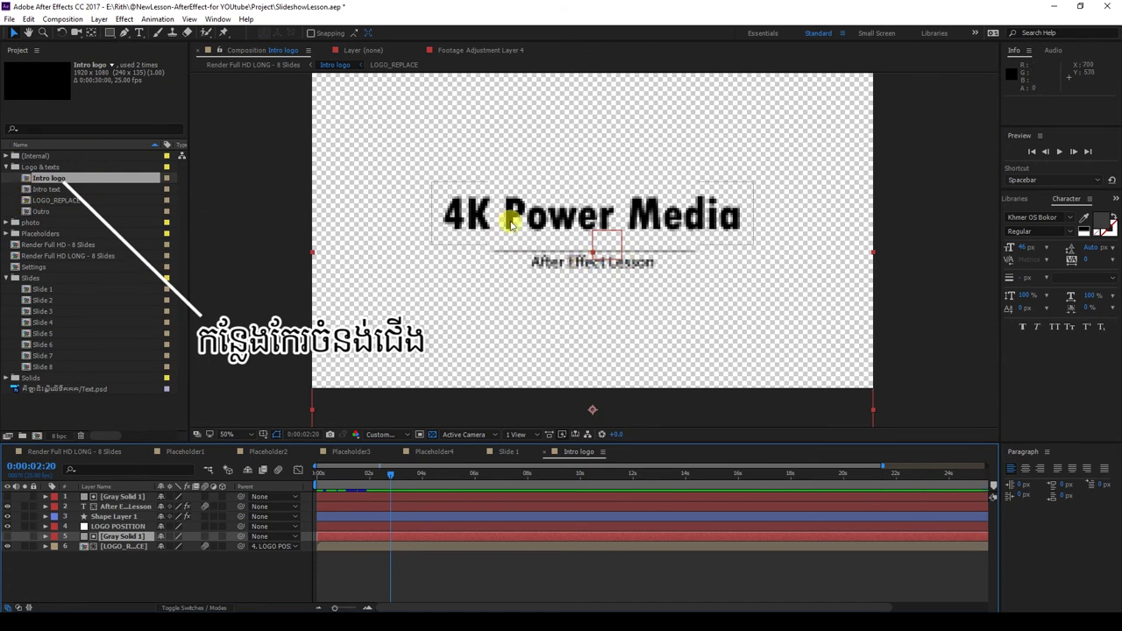
{"action": "left_click", "coordinate": [139, 32]}
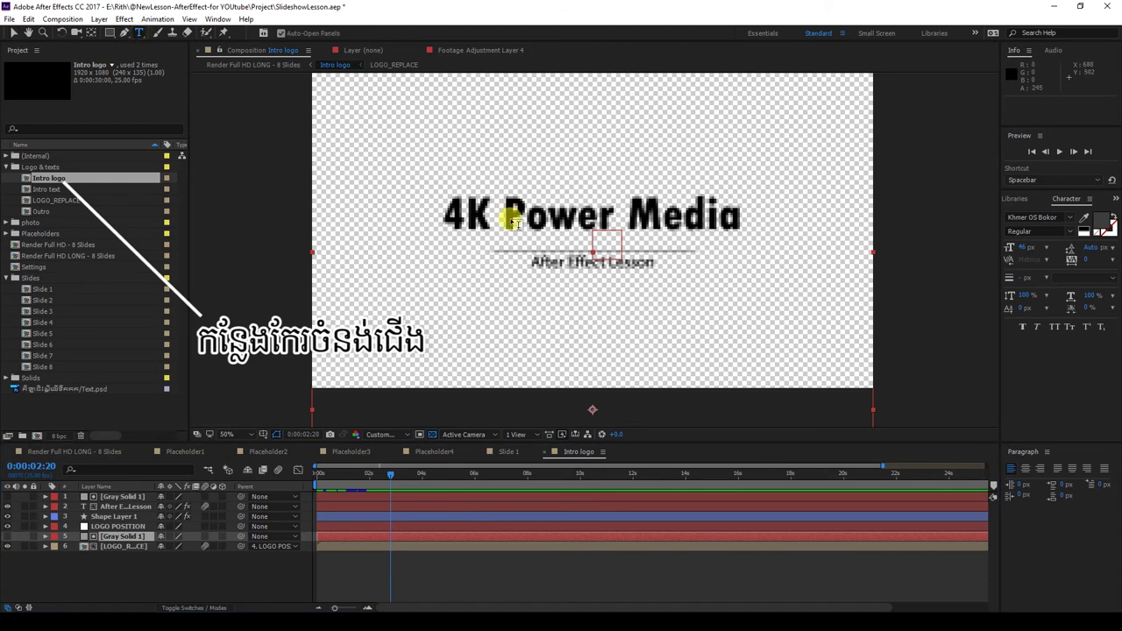
{"action": "double_click", "coordinate": [84, 549]}
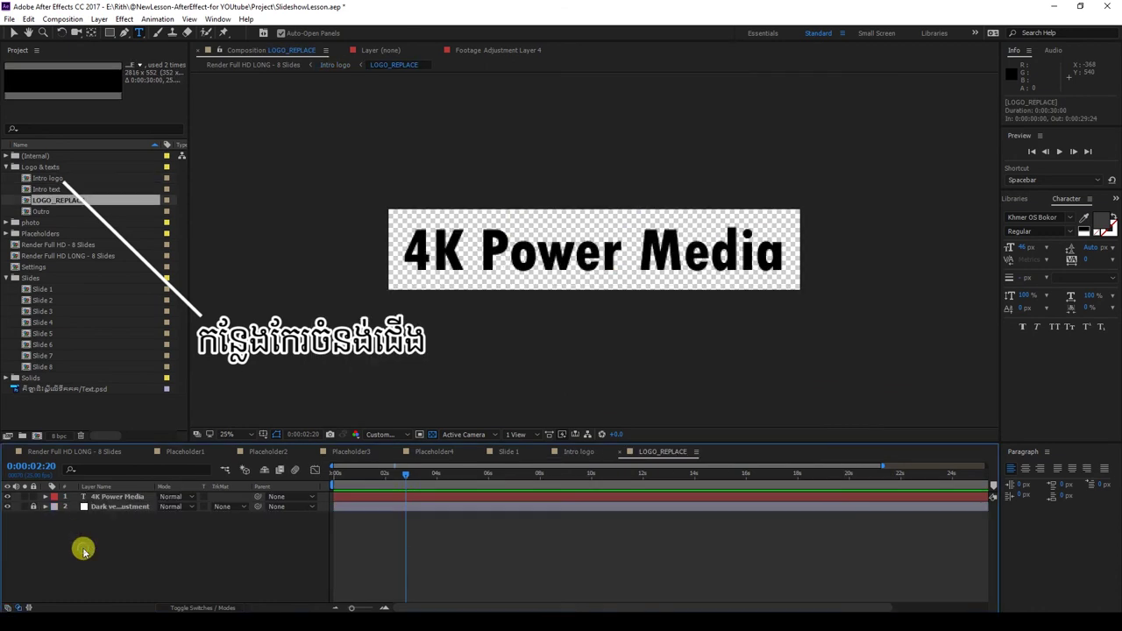
{"action": "left_click", "coordinate": [480, 248]}
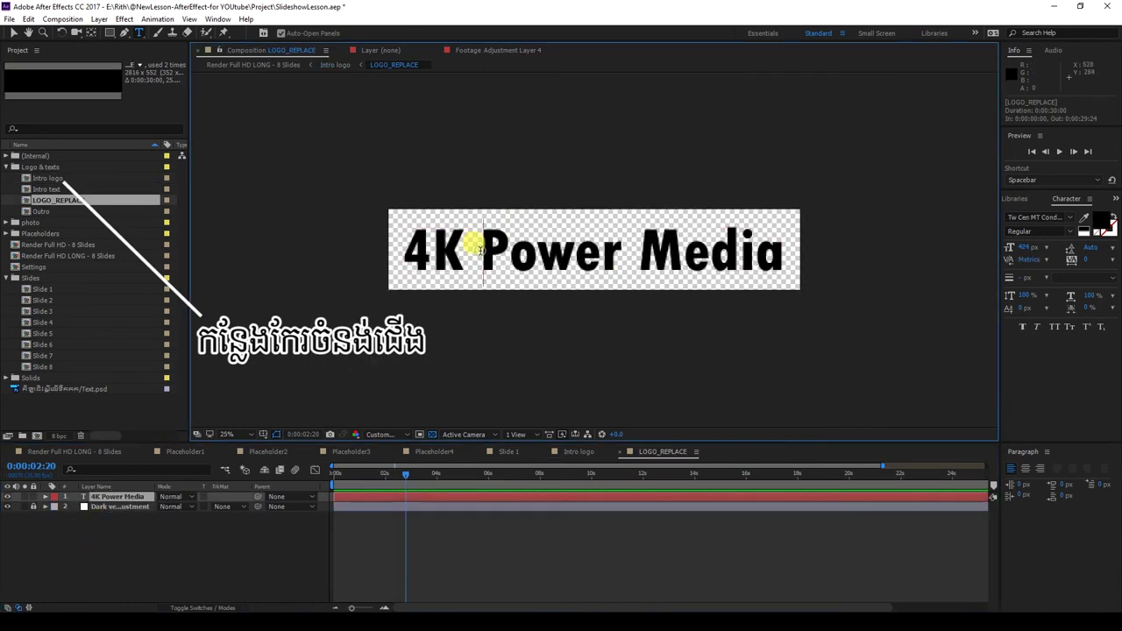
{"action": "triple_click", "coordinate": [480, 249]}
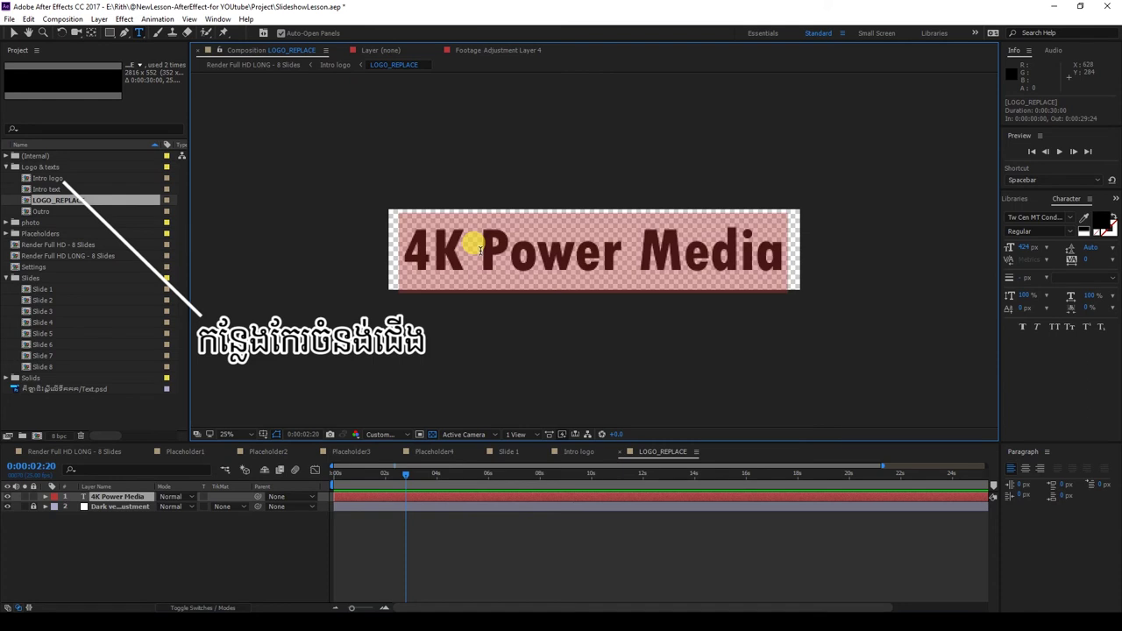
{"action": "type", "text": "su"}
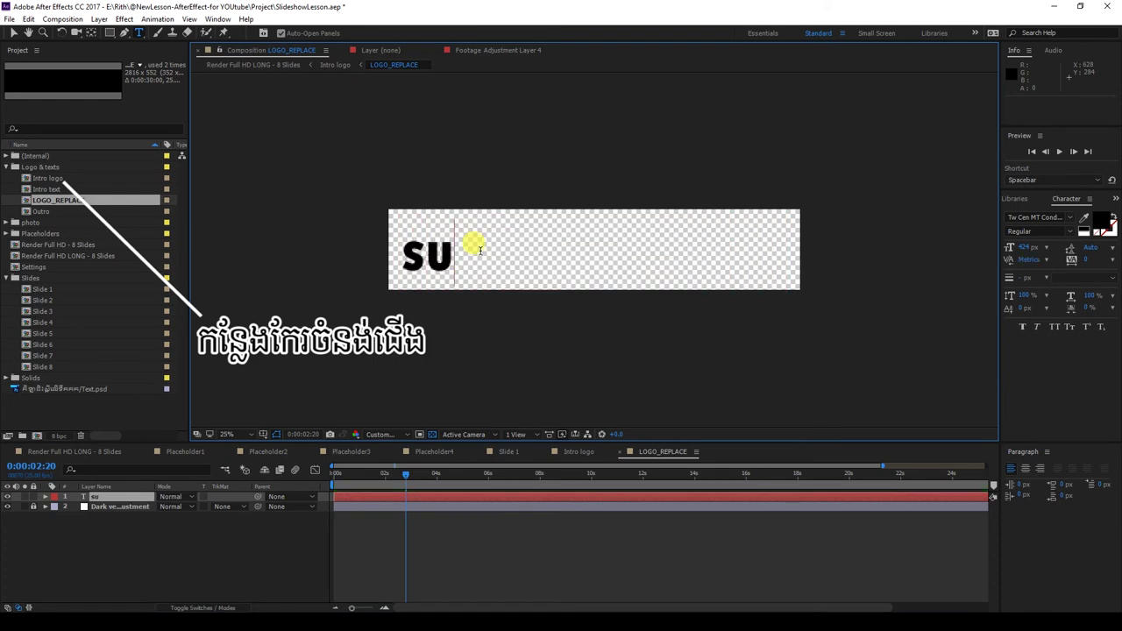
{"action": "type", "text": "bsribe"}
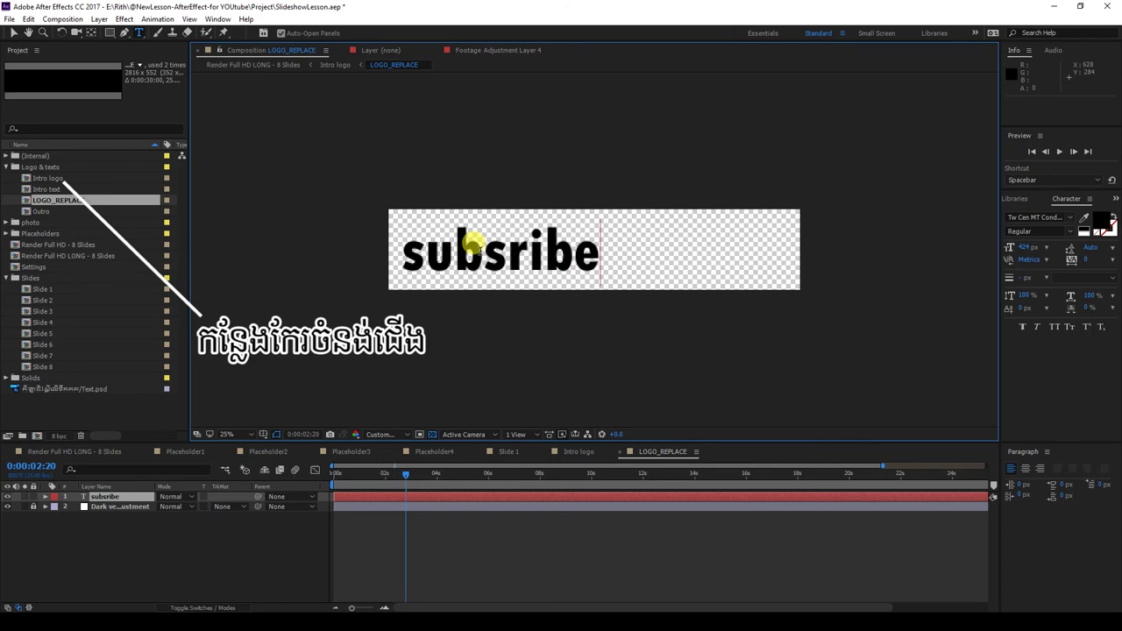
Open the Outro composition and select its website address text layer to inspect it.
{"action": "double_click", "coordinate": [29, 211]}
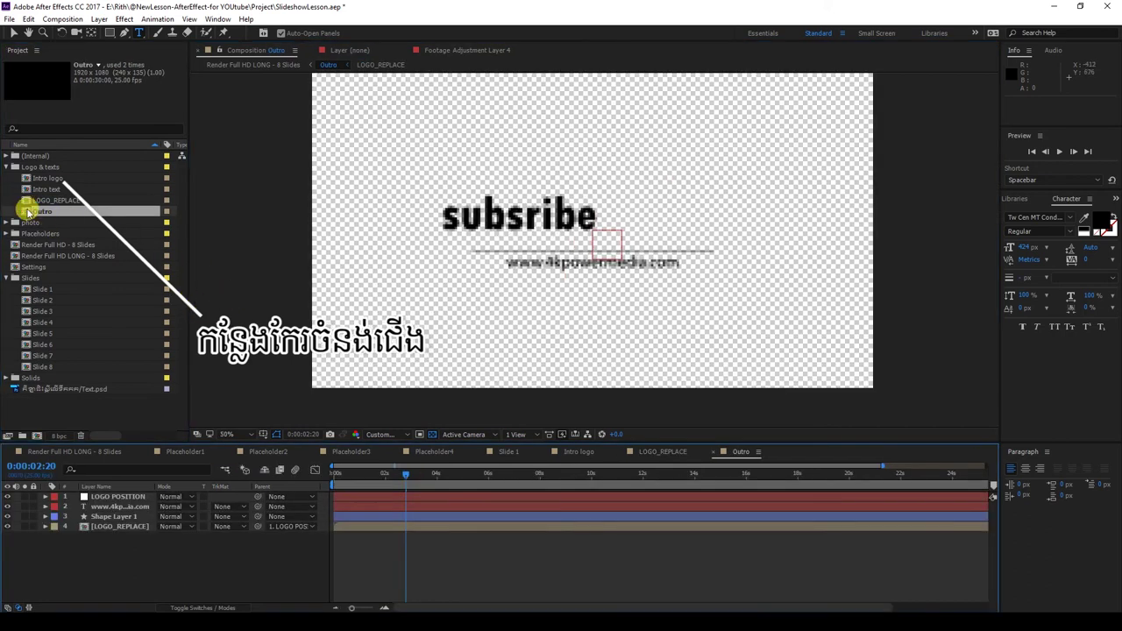
{"action": "left_click", "coordinate": [115, 496]}
{"action": "left_click", "coordinate": [114, 507]}
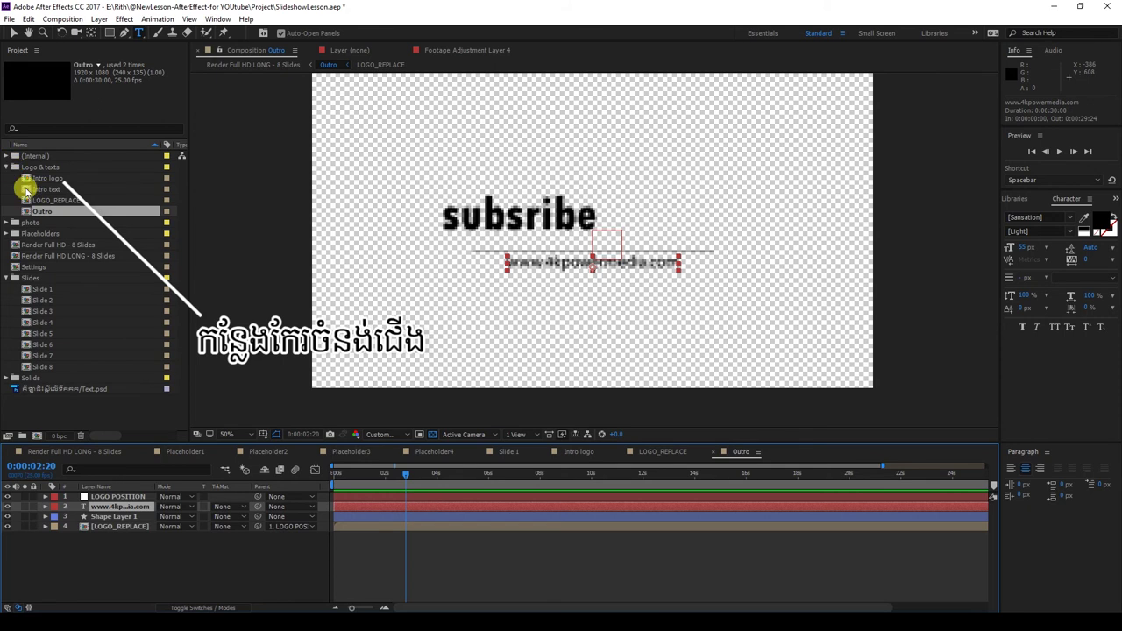
Replace the Khmer title in the Intro text composition with "មេរៀន".
{"action": "double_click", "coordinate": [35, 189]}
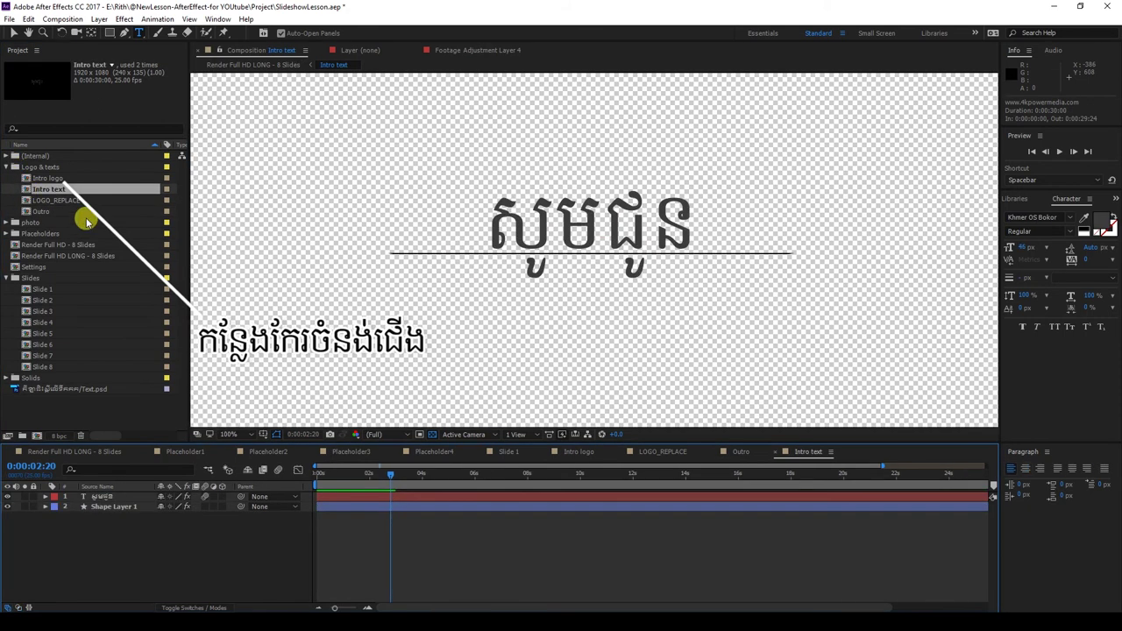
{"action": "left_click", "coordinate": [594, 220]}
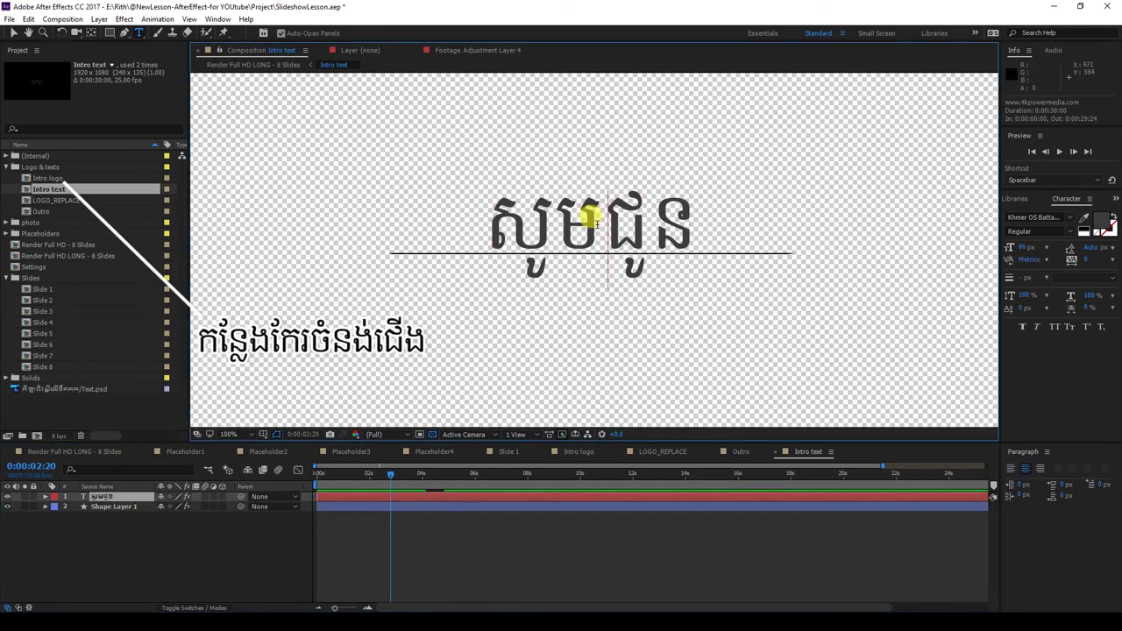
{"action": "double_click", "coordinate": [595, 220]}
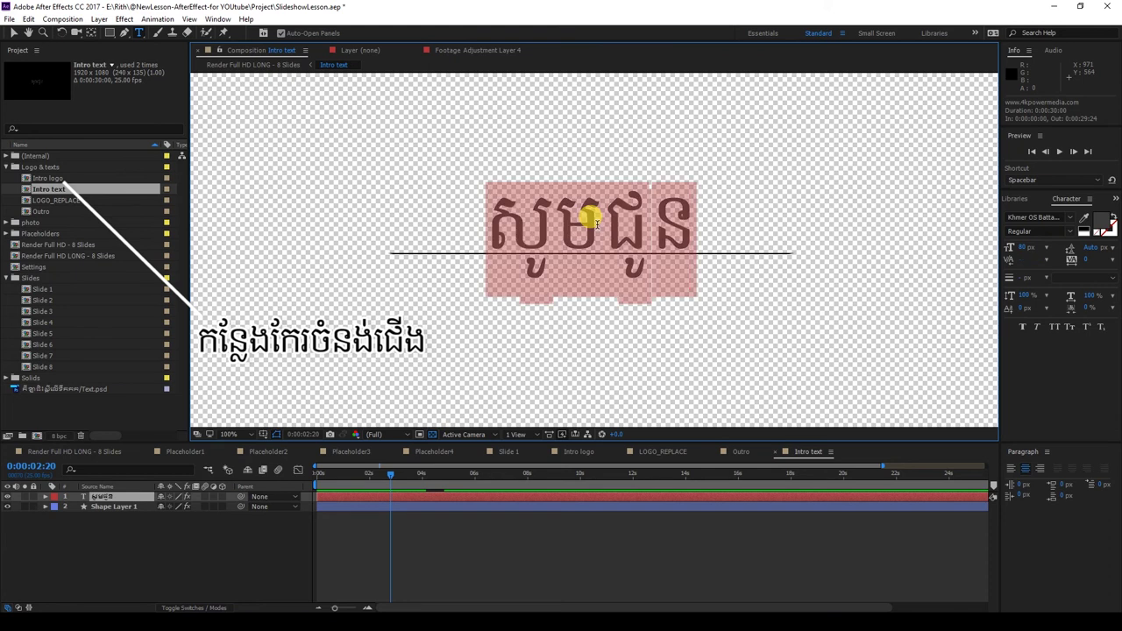
{"action": "key", "text": "alt"}
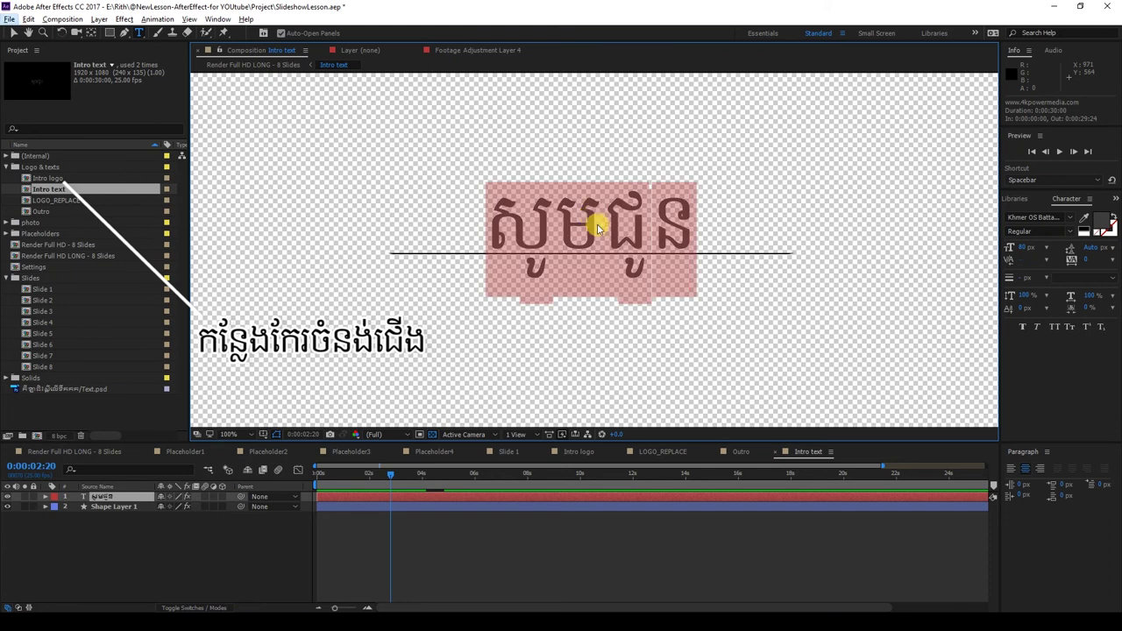
{"action": "key", "text": "BackSpace"}
{"action": "type", "text": "មេ"}
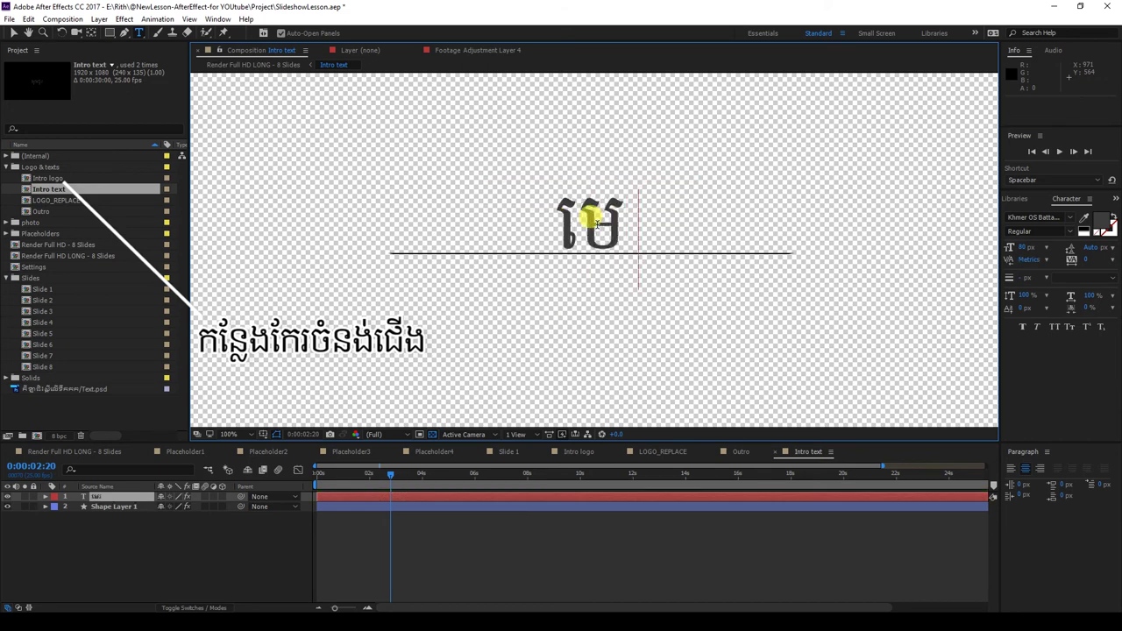
{"action": "type", "text": "រៀន"}
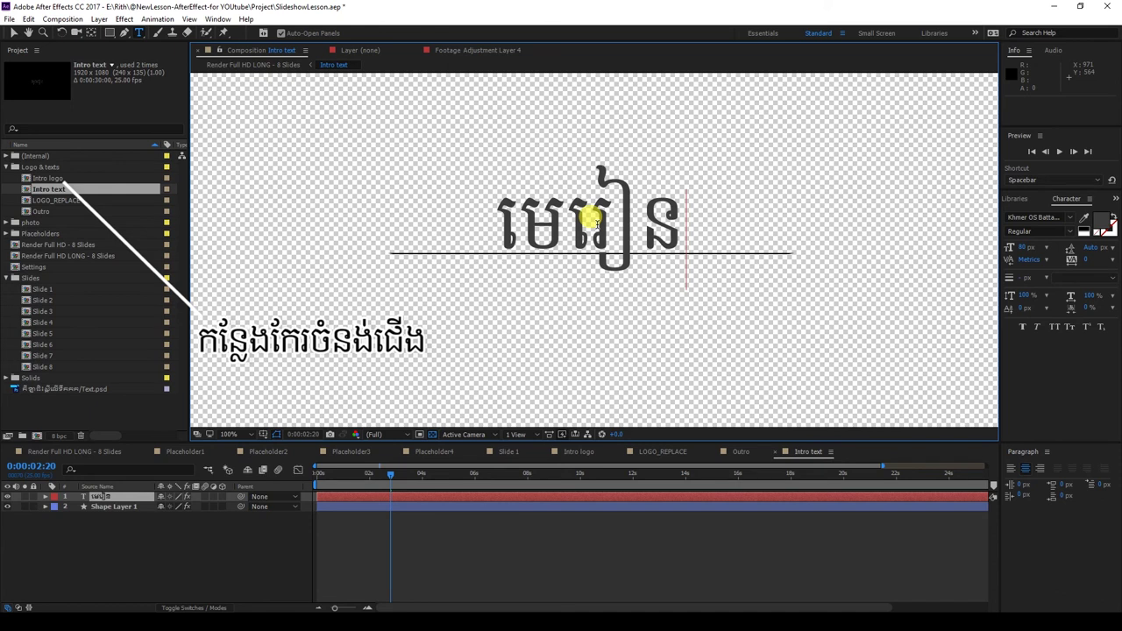
{"action": "key", "text": "alt+a"}
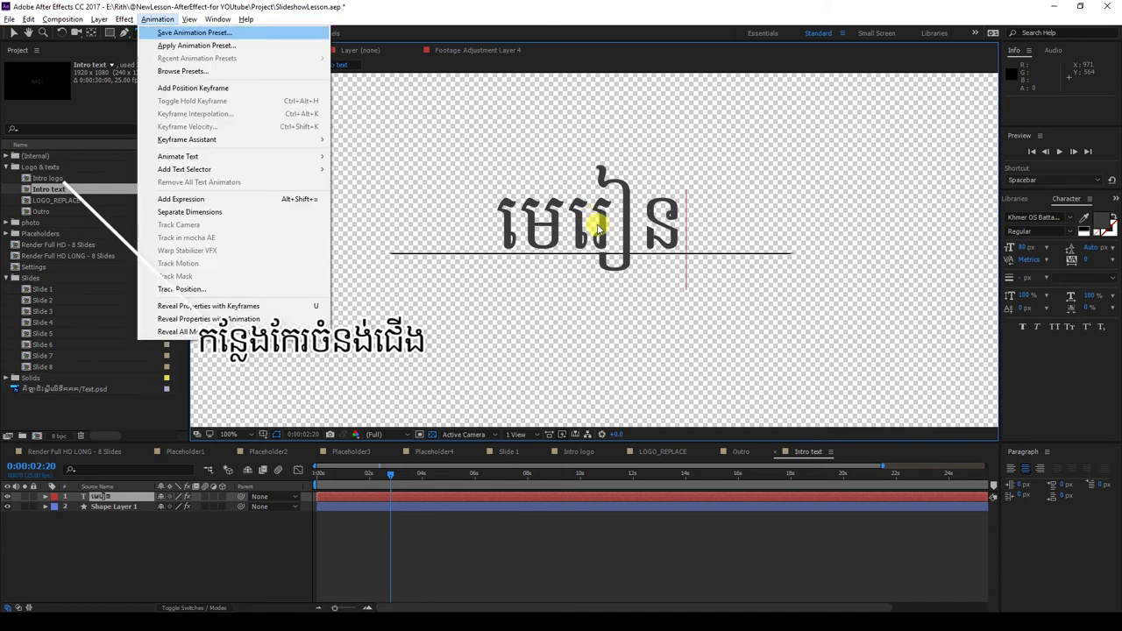
{"action": "key", "text": "Escape"}
{"action": "key", "text": "Down"}
{"action": "key", "text": "Escape"}
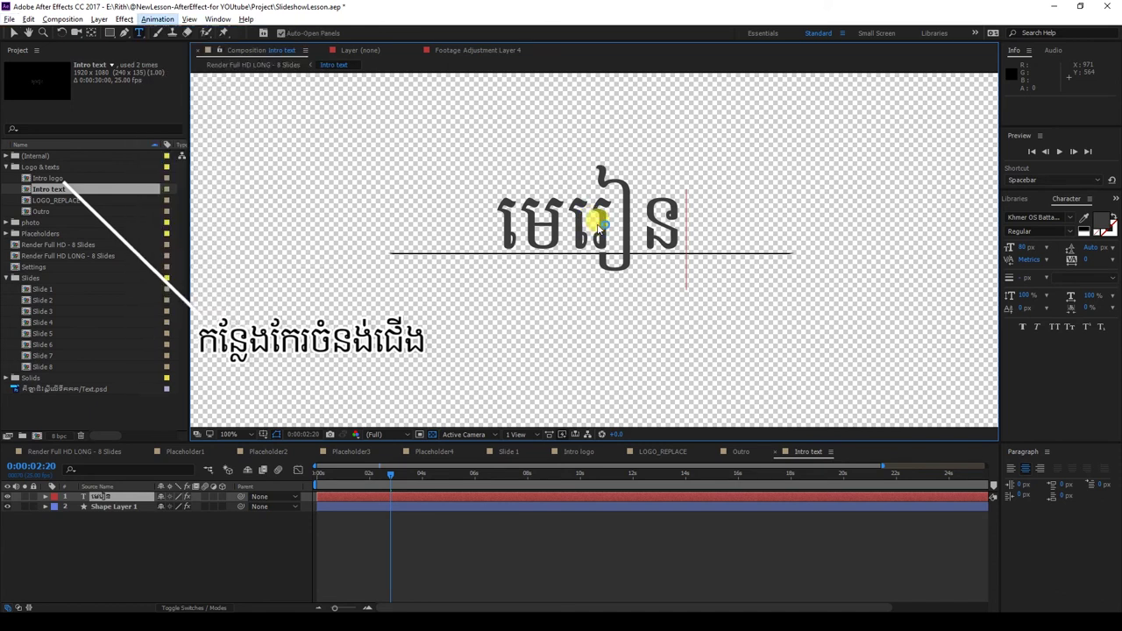
{"action": "key", "text": "Escape"}
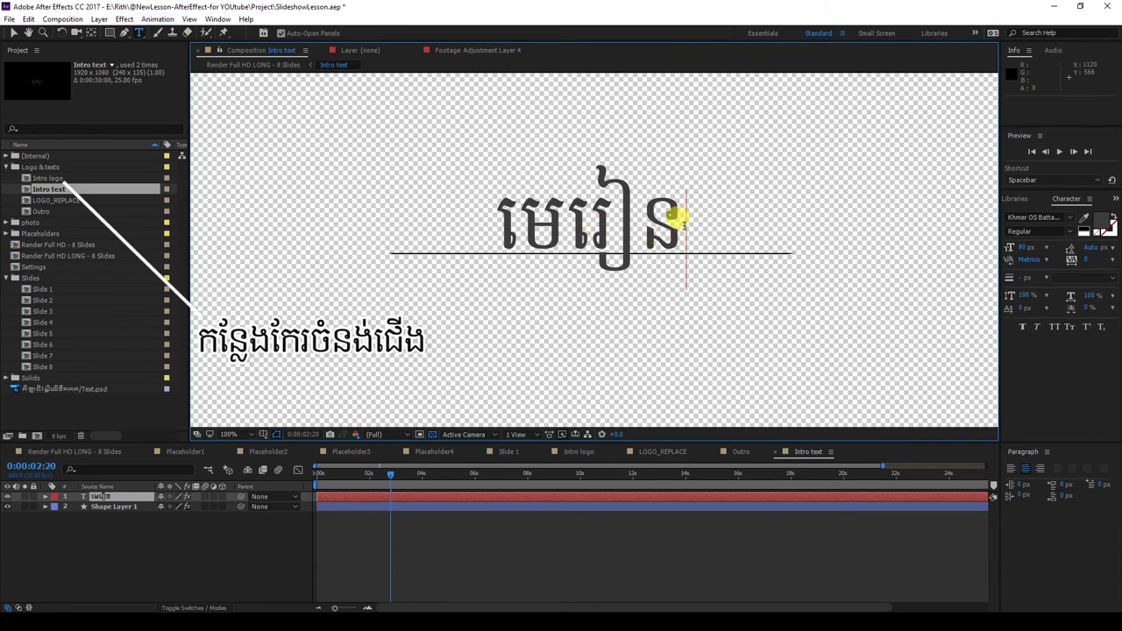
Append "After Effect" to the Khmer title in the Intro text composition.
{"action": "type", "text": "a"}
{"action": "key", "text": "BackSpace"}
{"action": "type", "text": "A"}
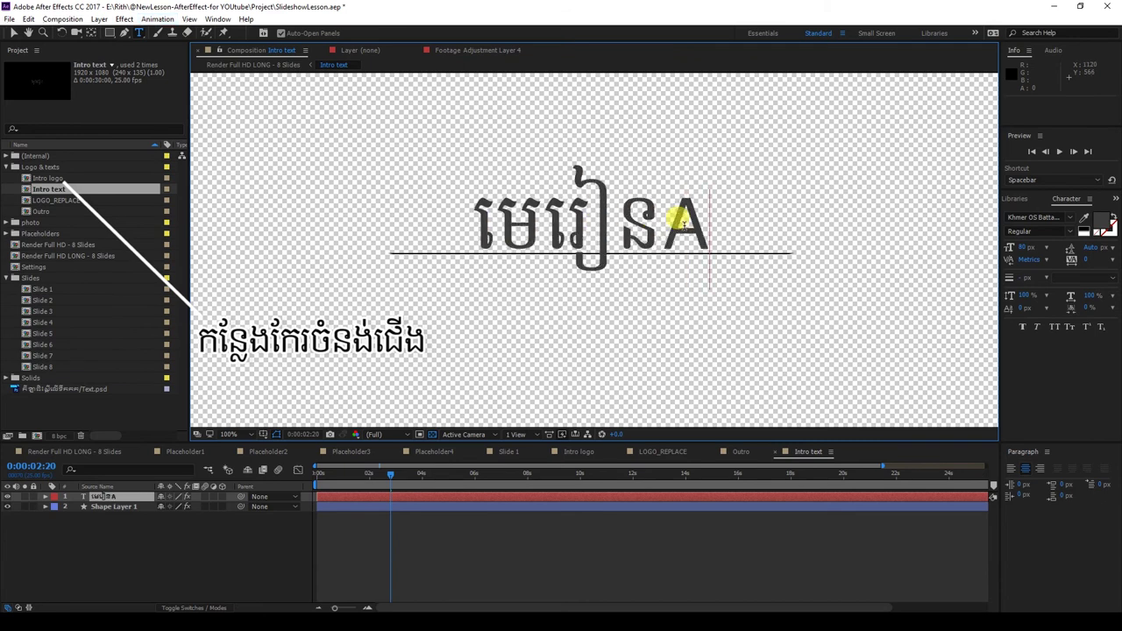
{"action": "type", "text": "fter effec"}
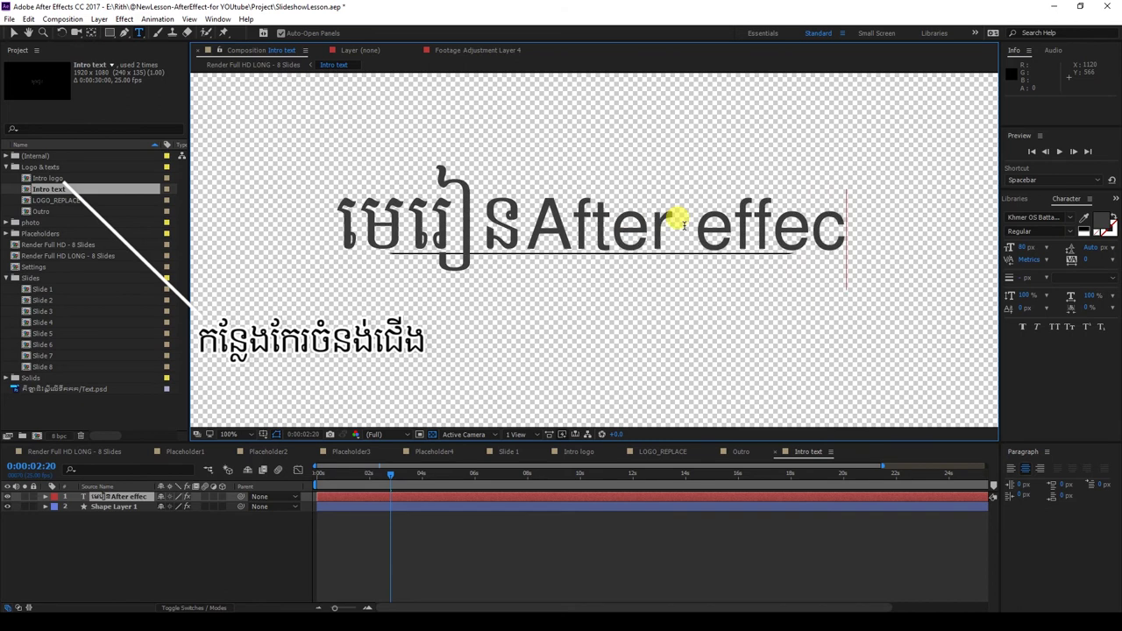
{"action": "type", "text": "t"}
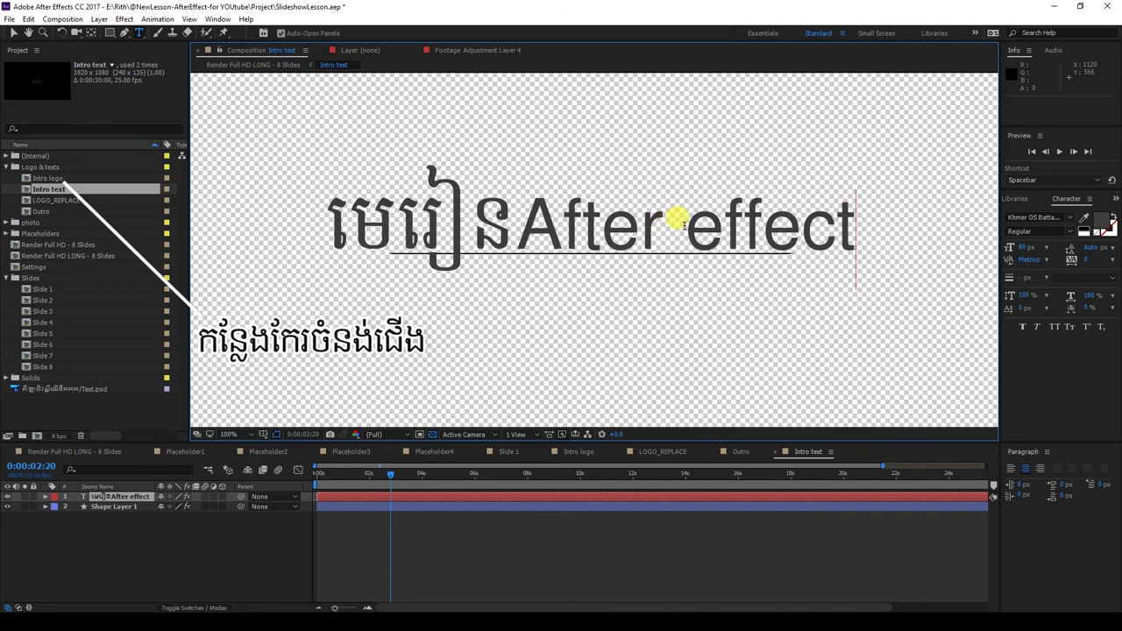
{"action": "left_click", "coordinate": [715, 230]}
{"action": "key", "text": "BackSpace"}
{"action": "type", "text": "E"}
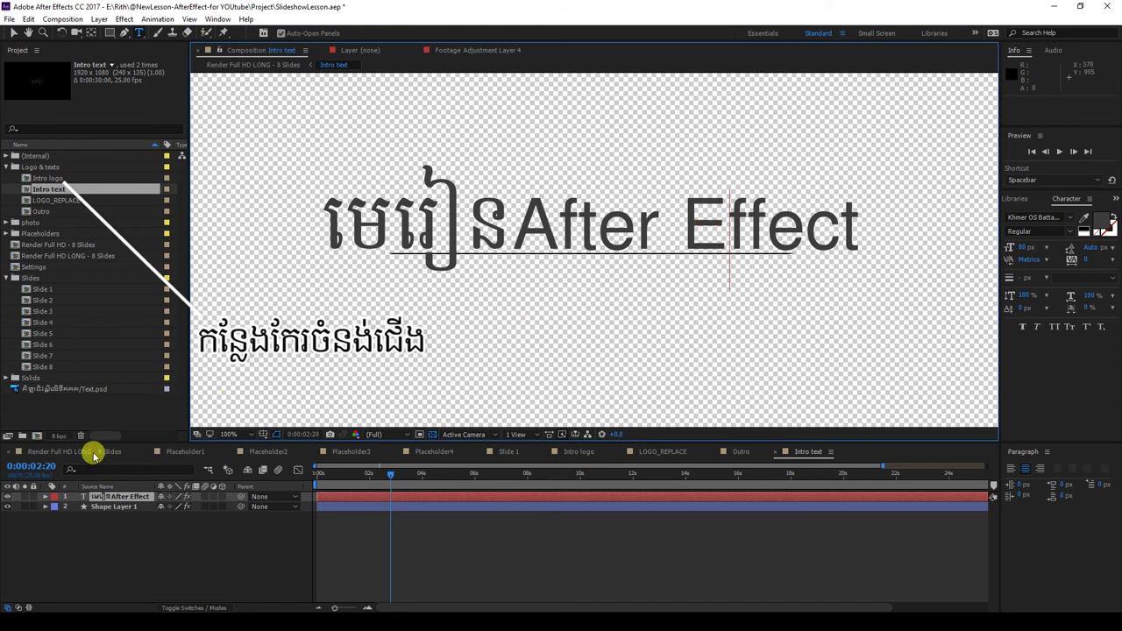
Scrub through the Render Full HD LONG - 8 Slides composition to preview the edits, ending at its start.
{"action": "key", "text": "Home"}
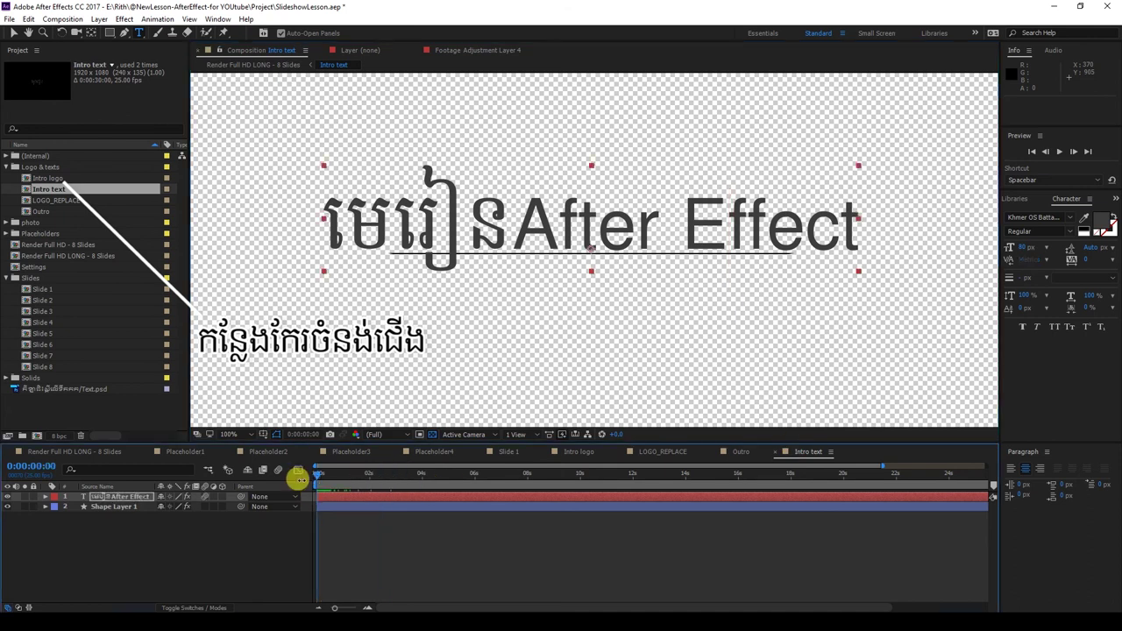
{"action": "mouse_move", "coordinate": [317, 473]}
{"action": "left_mouse_down"}
{"action": "mouse_move", "coordinate": [608, 473]}
{"action": "mouse_move", "coordinate": [301, 475]}
{"action": "mouse_move", "coordinate": [382, 484]}
{"action": "mouse_move", "coordinate": [343, 481]}
{"action": "mouse_move", "coordinate": [366, 481]}
{"action": "mouse_move", "coordinate": [357, 488]}
{"action": "mouse_move", "coordinate": [332, 481]}
{"action": "mouse_move", "coordinate": [619, 483]}
{"action": "mouse_move", "coordinate": [832, 519]}
{"action": "mouse_move", "coordinate": [846, 525]}
{"action": "mouse_move", "coordinate": [841, 537]}
{"action": "left_mouse_up"}
{"action": "left_click", "coordinate": [77, 450]}
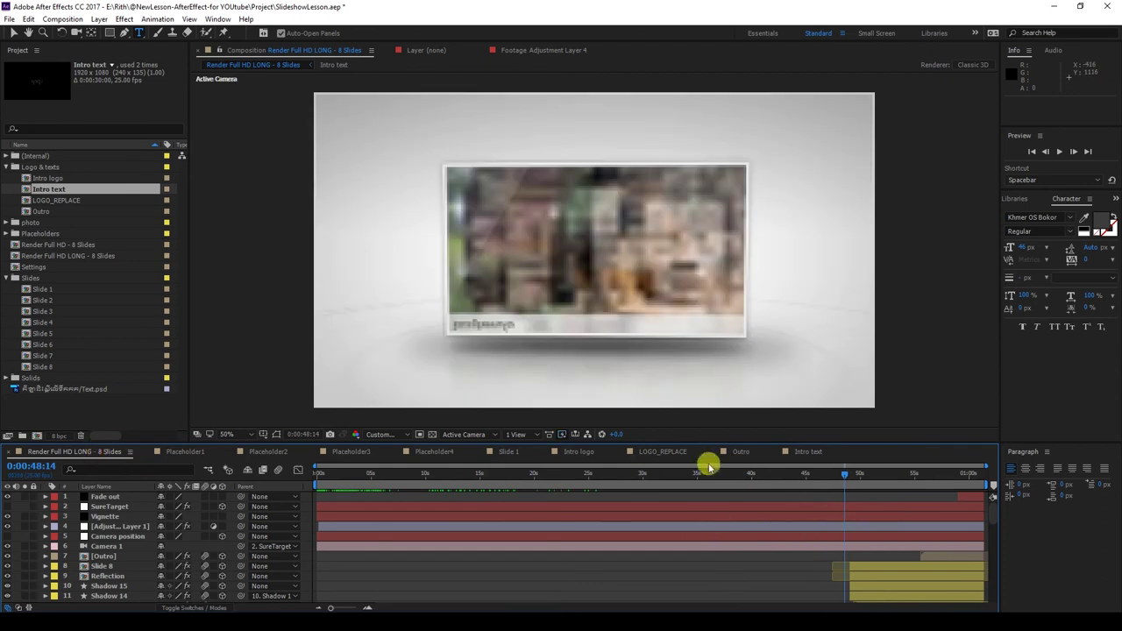
{"action": "left_click_drag", "start_coordinate": [846, 477], "coordinate": [321, 476]}
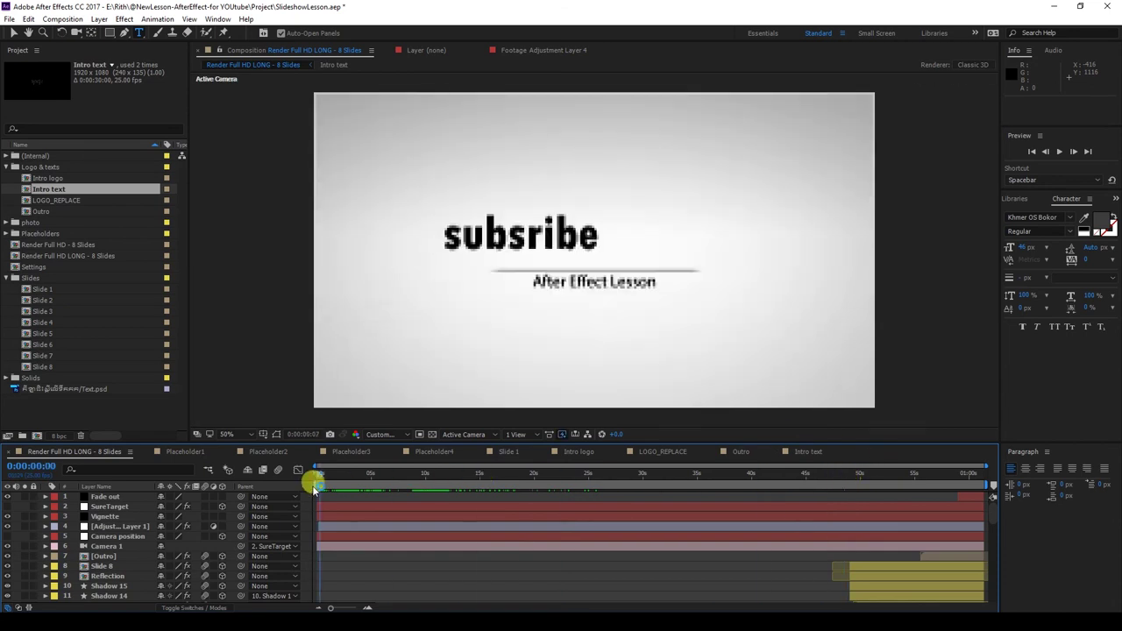
Save the slideshow project and launch Adobe Media Encoder CC 2017.
{"action": "left_click", "coordinate": [9, 18]}
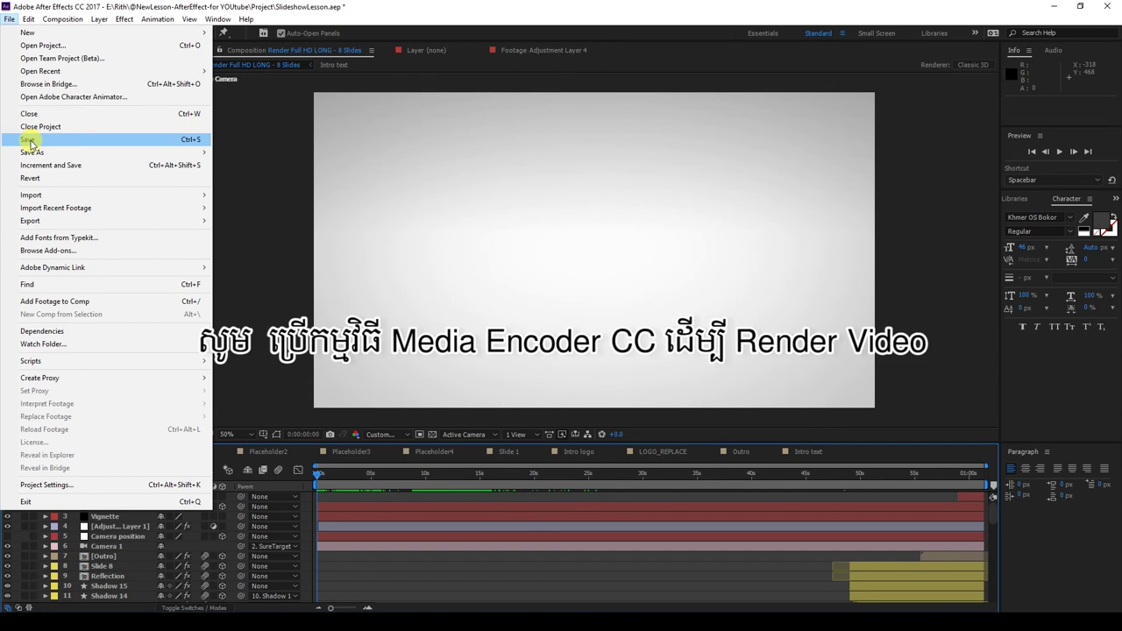
{"action": "left_click", "coordinate": [33, 140]}
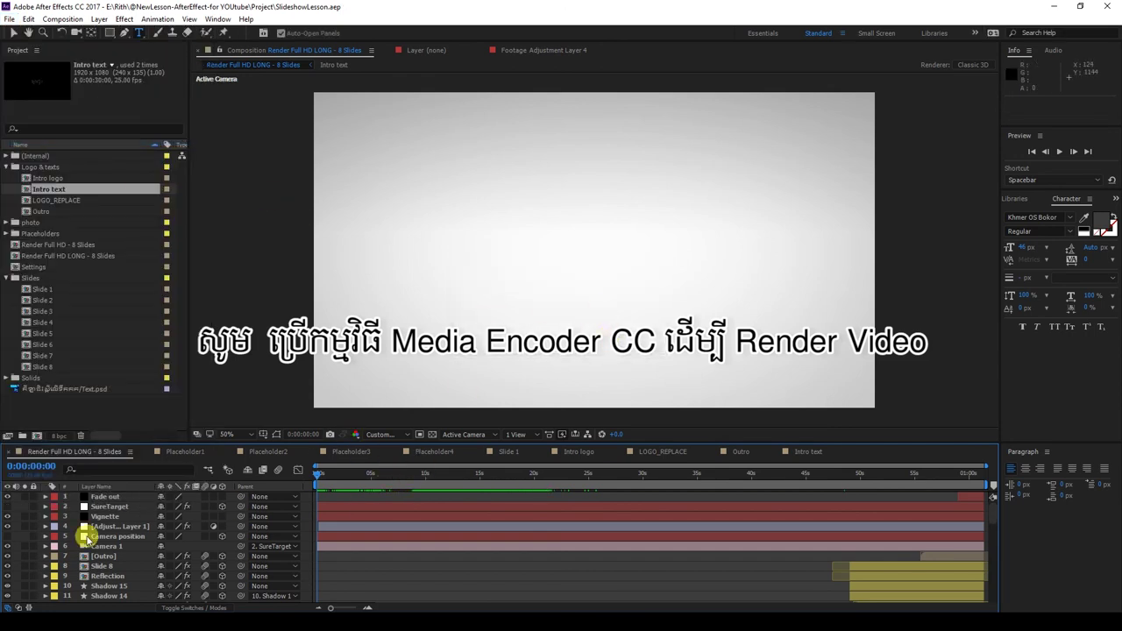
{"action": "left_click", "coordinate": [16, 620]}
{"action": "type", "text": "adobe"}
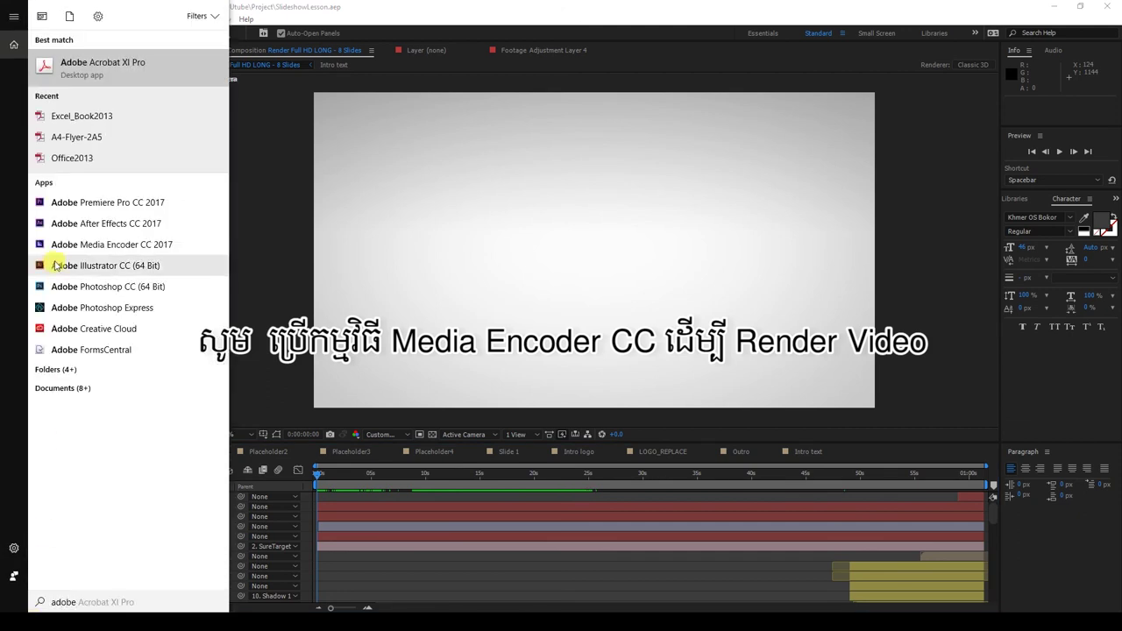
{"action": "left_click", "coordinate": [87, 246]}
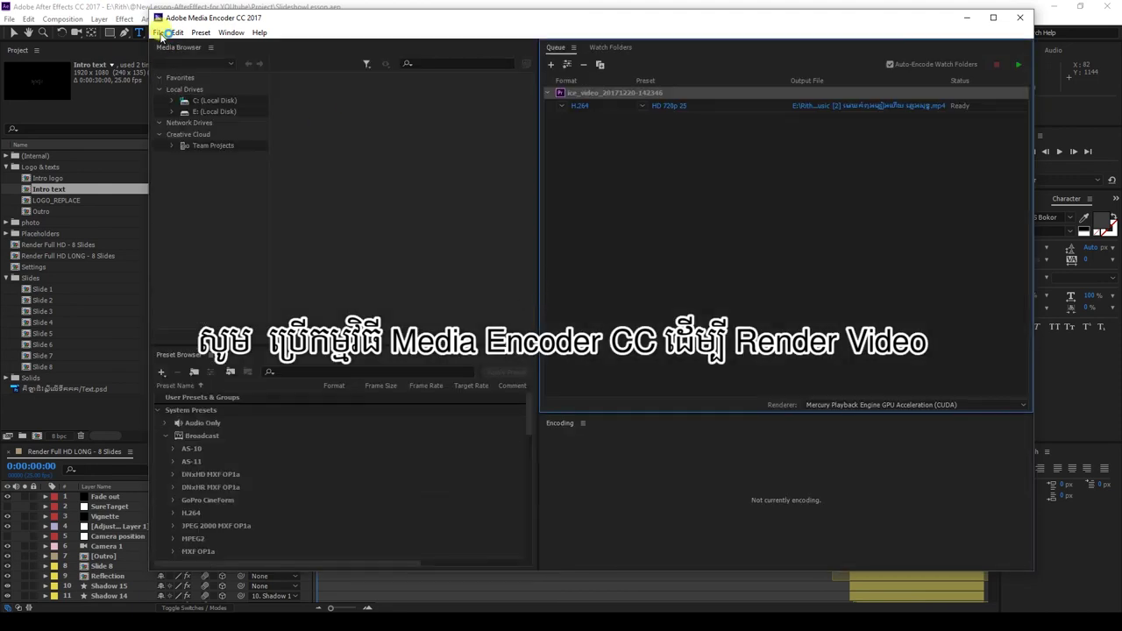
Add the Render Full HD LONG - 8 Slides composition from the SlideshowLesson project in the Project folder on drive E to the encoding queue.
{"action": "left_click", "coordinate": [158, 33]}
{"action": "left_click", "coordinate": [179, 45]}
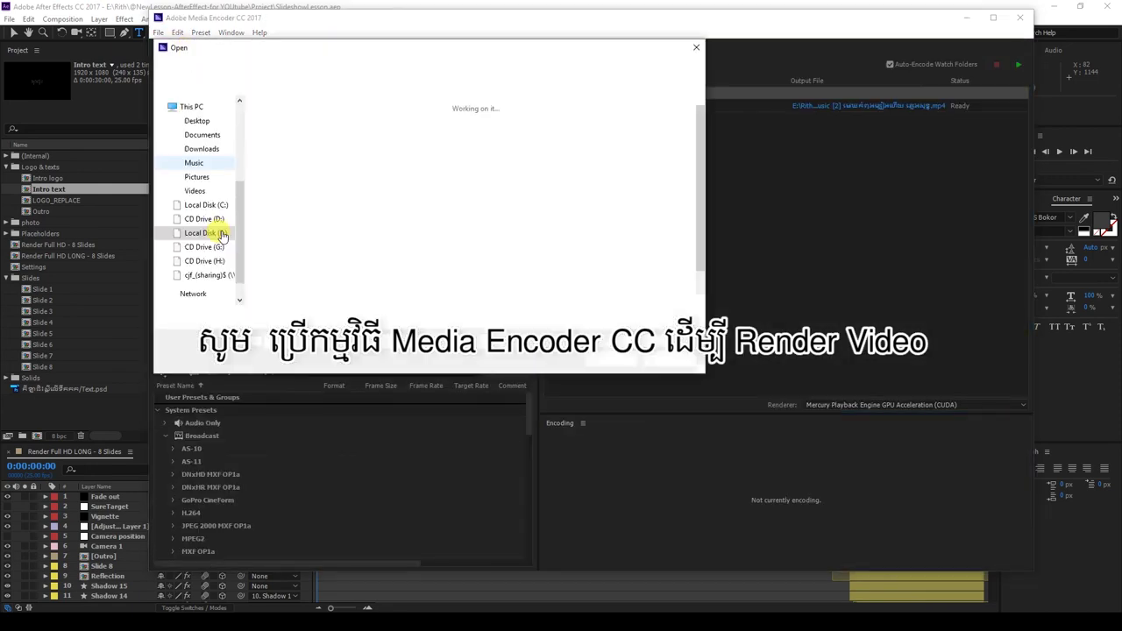
{"action": "left_click", "coordinate": [219, 229]}
{"action": "double_click", "coordinate": [283, 243]}
{"action": "double_click", "coordinate": [317, 230]}
{"action": "double_click", "coordinate": [546, 131]}
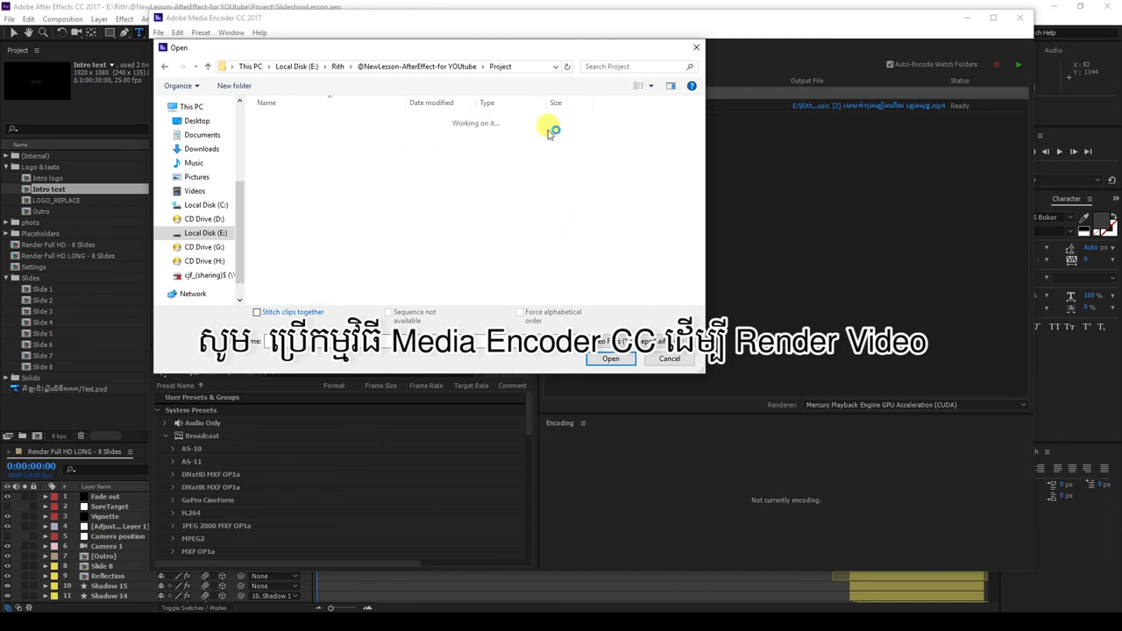
{"action": "double_click", "coordinate": [278, 182]}
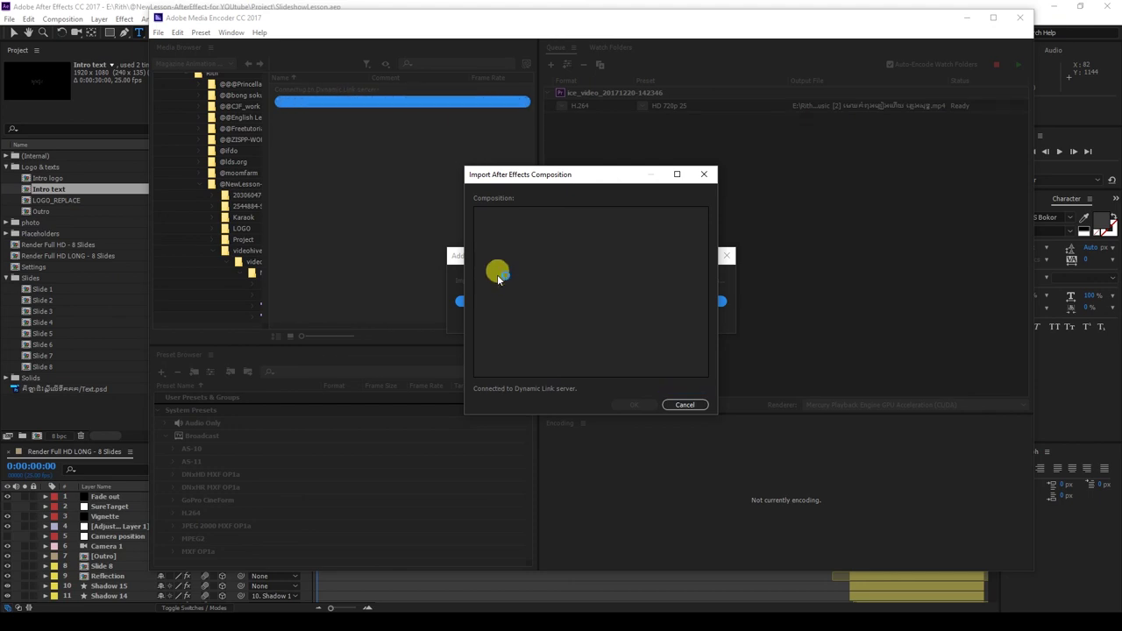
{"action": "left_click", "coordinate": [491, 263]}
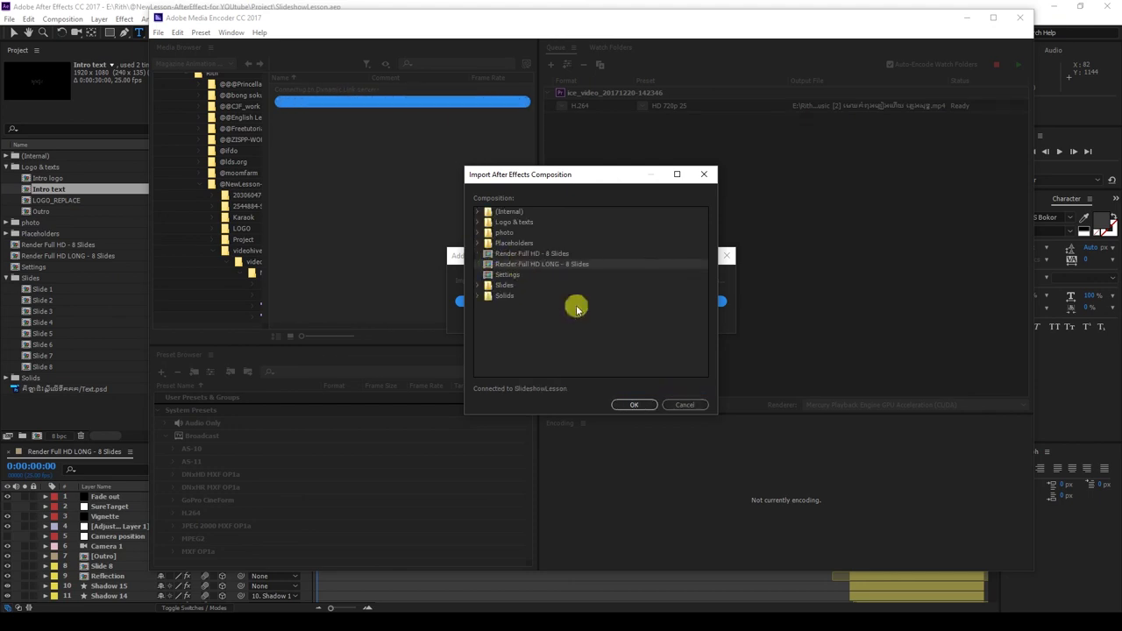
{"action": "left_click", "coordinate": [633, 404]}
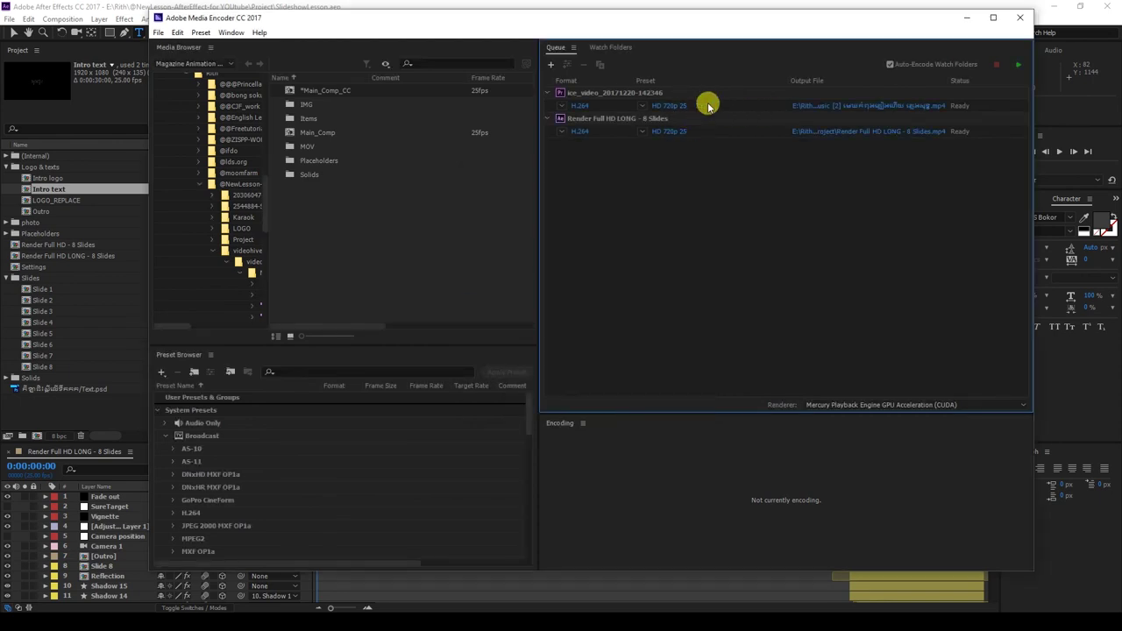
Remove the older ice_video job from the encoding queue, confirming the removal.
{"action": "right_click", "coordinate": [708, 102]}
{"action": "left_click", "coordinate": [736, 154]}
{"action": "left_click", "coordinate": [649, 326]}
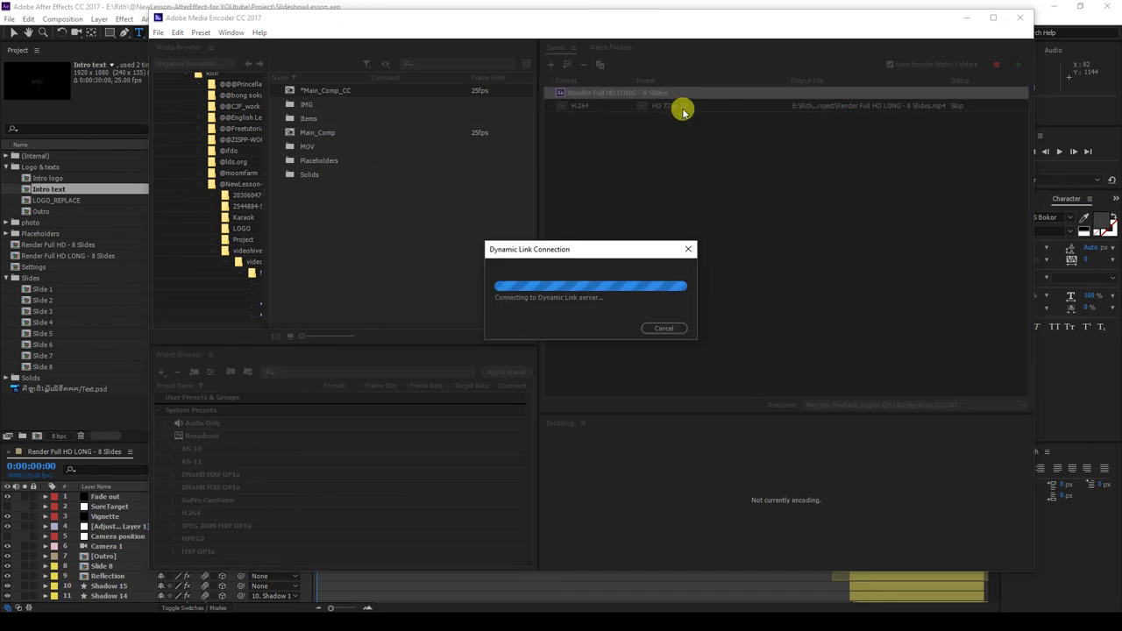
Apply the YouTube 1080p HD preset to the Render Full HD LONG - 8 Slides export settings.
{"action": "left_click", "coordinate": [675, 104]}
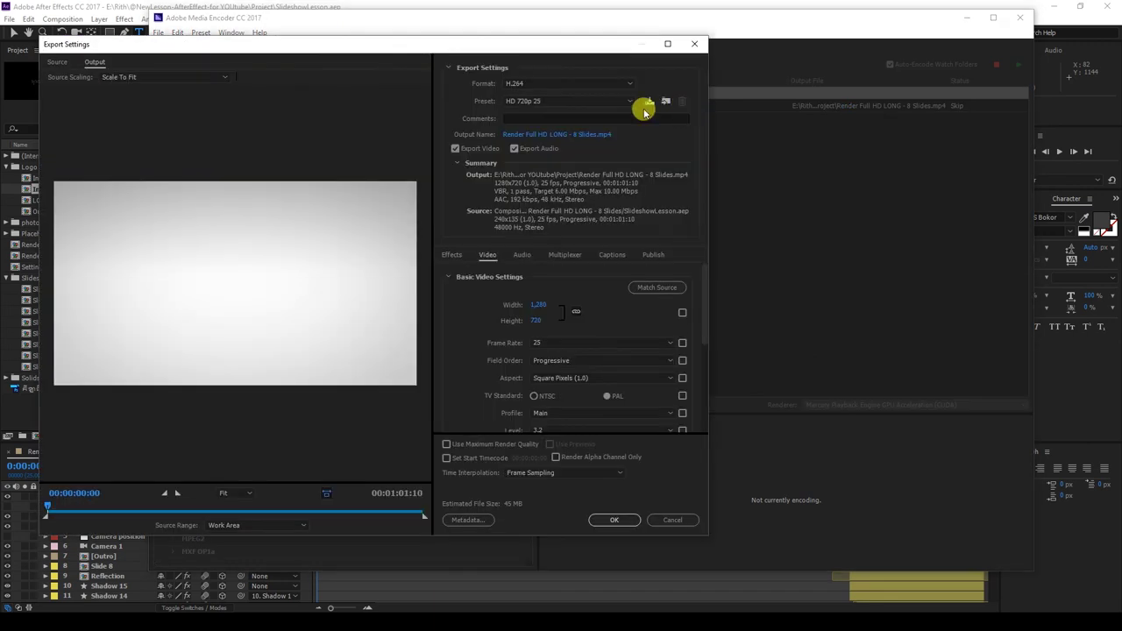
{"action": "left_click", "coordinate": [566, 102]}
{"action": "mouse_move", "coordinate": [650, 611]}
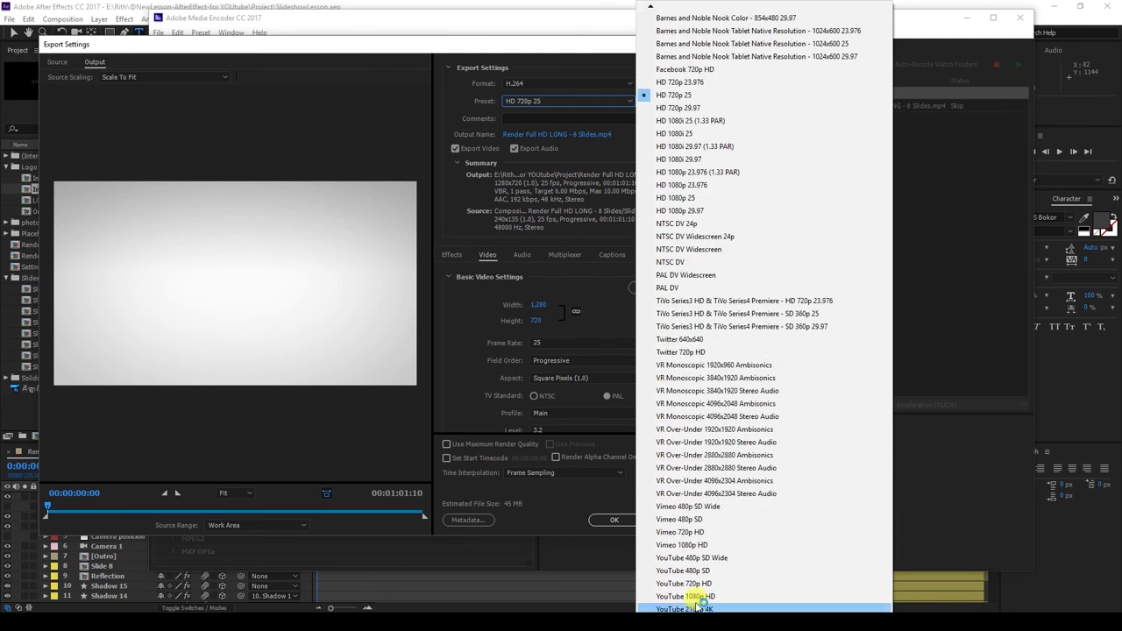
{"action": "left_click", "coordinate": [675, 596]}
{"action": "left_click", "coordinate": [614, 518]}
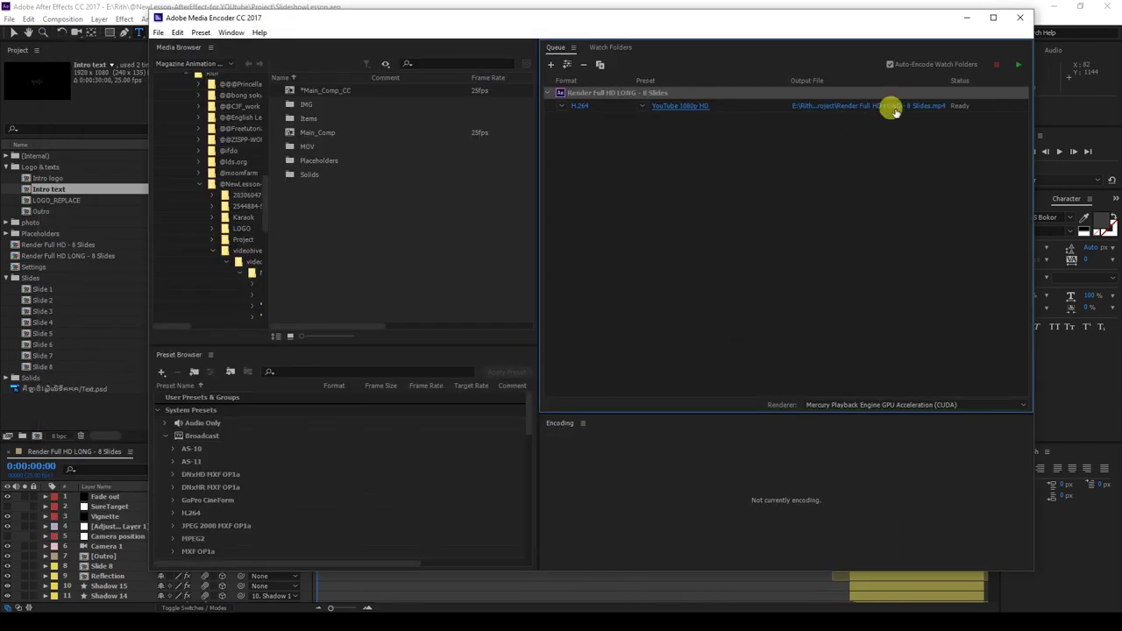
Create a folder named "Lesson Slideshow" on the Desktop and open it as the output location for the video.
{"action": "left_click", "coordinate": [863, 104]}
{"action": "left_click", "coordinate": [198, 121]}
{"action": "left_click", "coordinate": [233, 85]}
{"action": "type", "text": "Lesson Slideshow"}
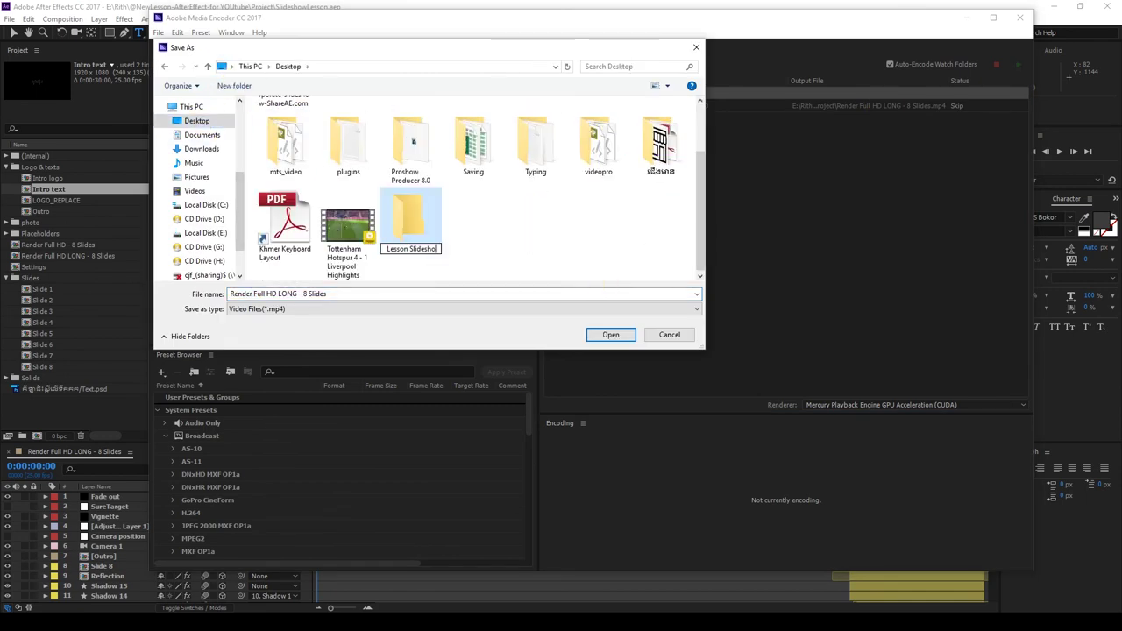
{"action": "key", "text": "Return"}
{"action": "key", "text": "Return"}
Name the output file "8 Slides for after effect", save it in the Lesson Slideshow folder and start encoding the queue.
{"action": "left_click", "coordinate": [295, 293]}
{"action": "left_click_drag", "start_coordinate": [230, 294], "coordinate": [307, 293]}
{"action": "key", "text": "Delete"}
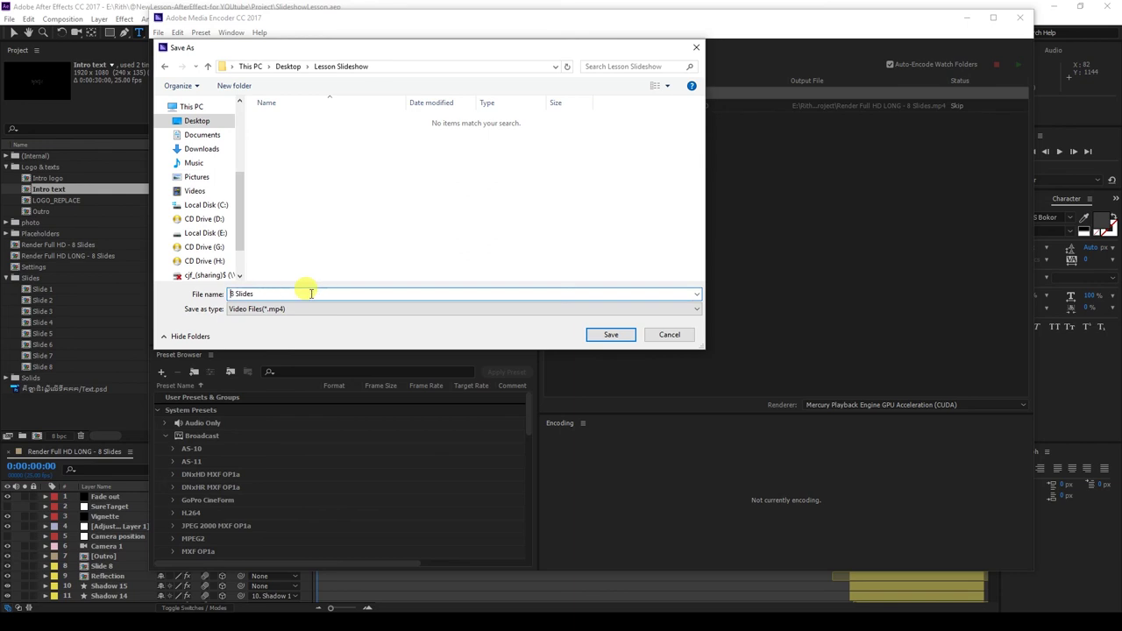
{"action": "key", "text": "End"}
{"action": "left_click", "coordinate": [604, 334]}
{"action": "left_click", "coordinate": [1016, 64]}
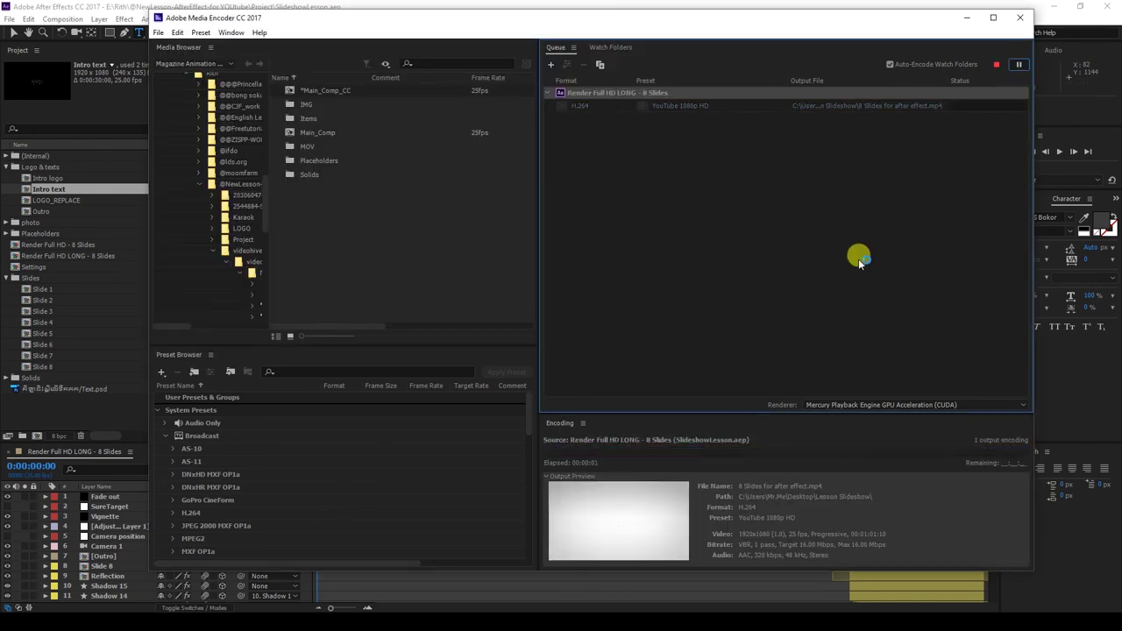